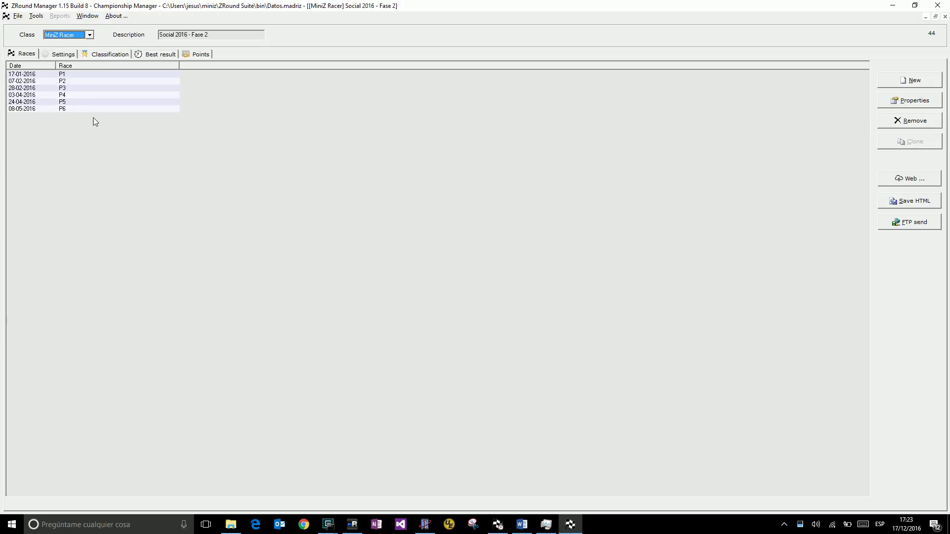
Review the Social 2016 - Fase 2 championship's classification and open its race P1 of 17-01-2016
left_click(113, 57)
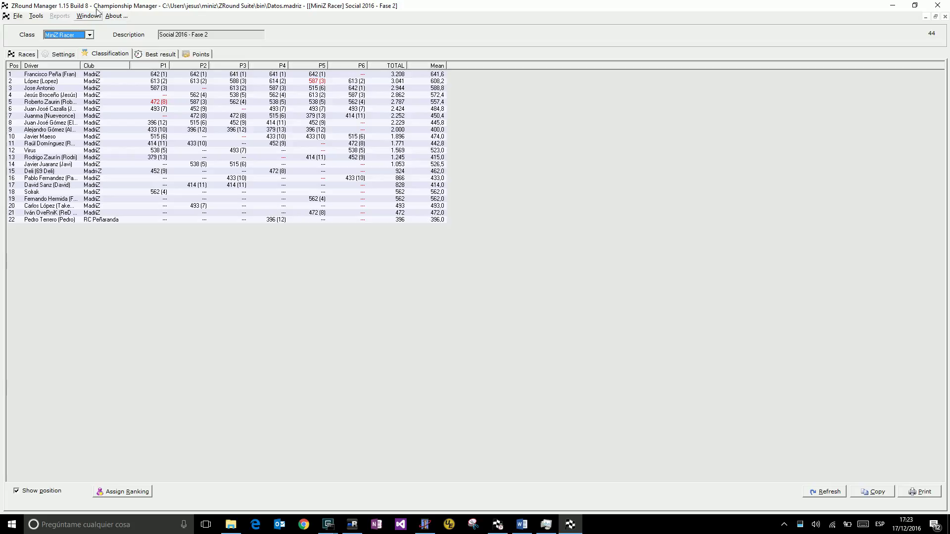
left_click(23, 54)
left_click(28, 81)
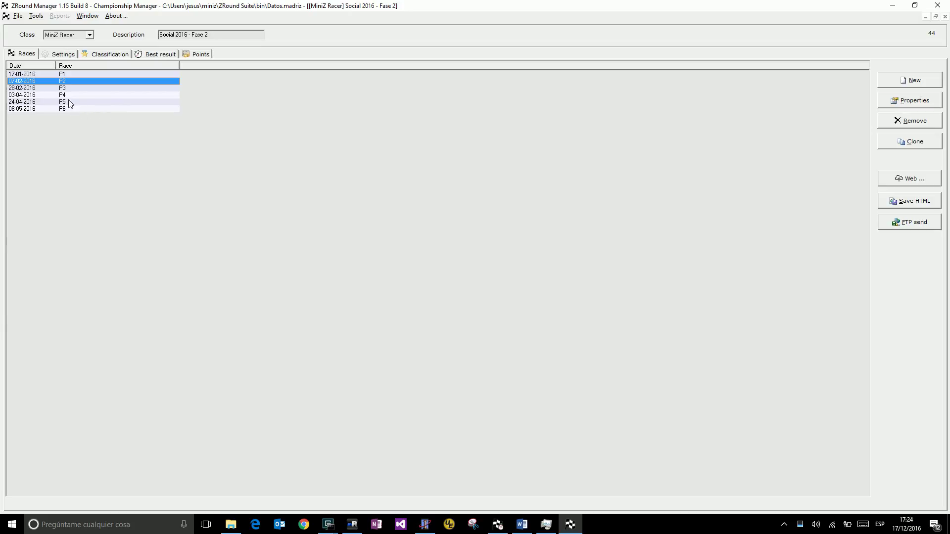
left_click(45, 75)
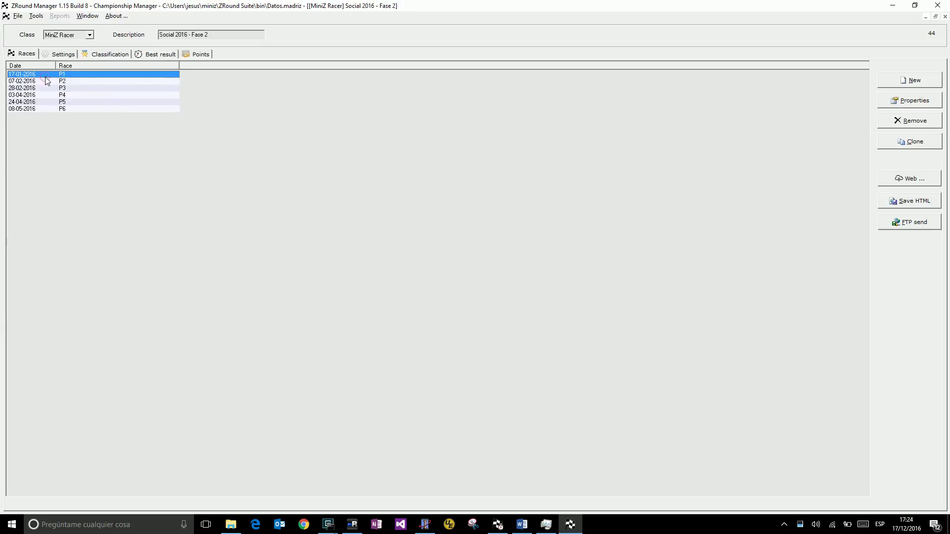
double_click(45, 78)
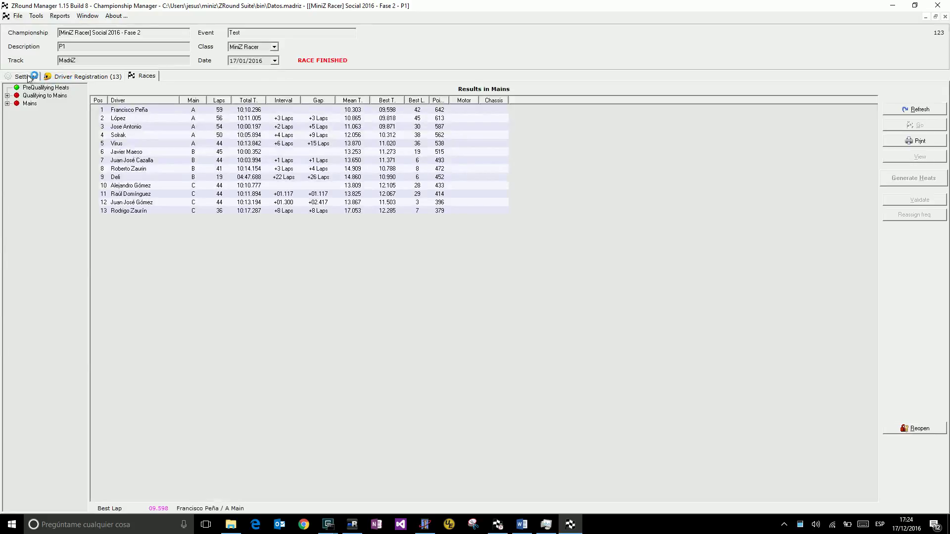
Examine race P1's training, qualifying heats and mains settings, plus its registered drivers
left_click(28, 78)
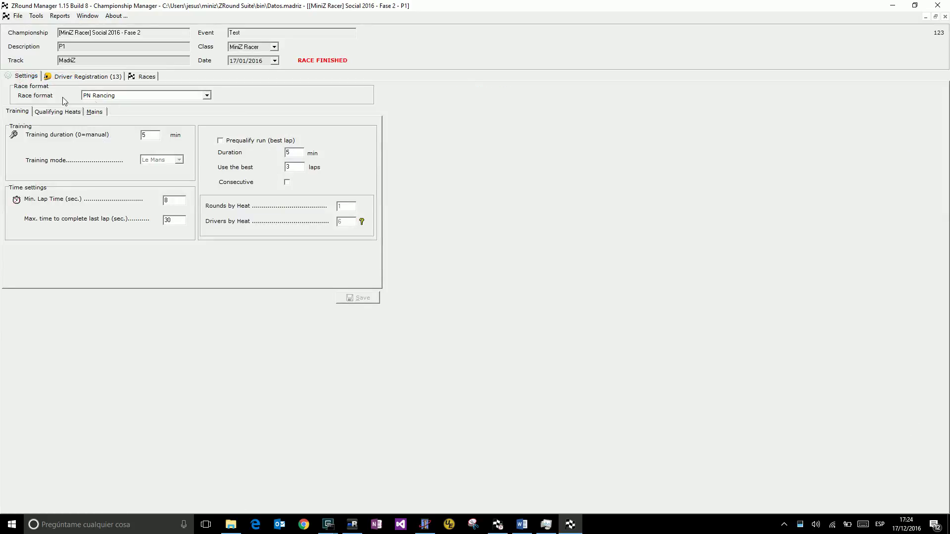
left_click(47, 112)
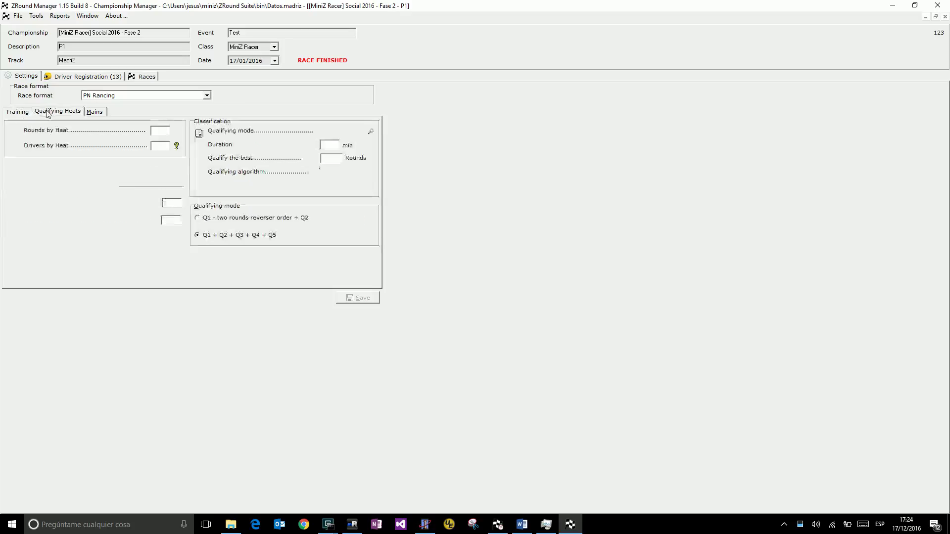
left_click(92, 110)
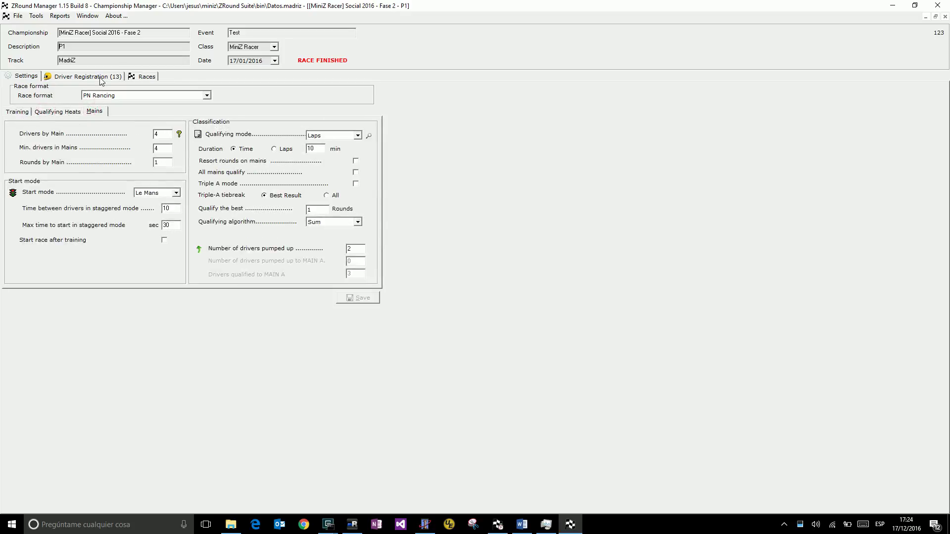
left_click(101, 77)
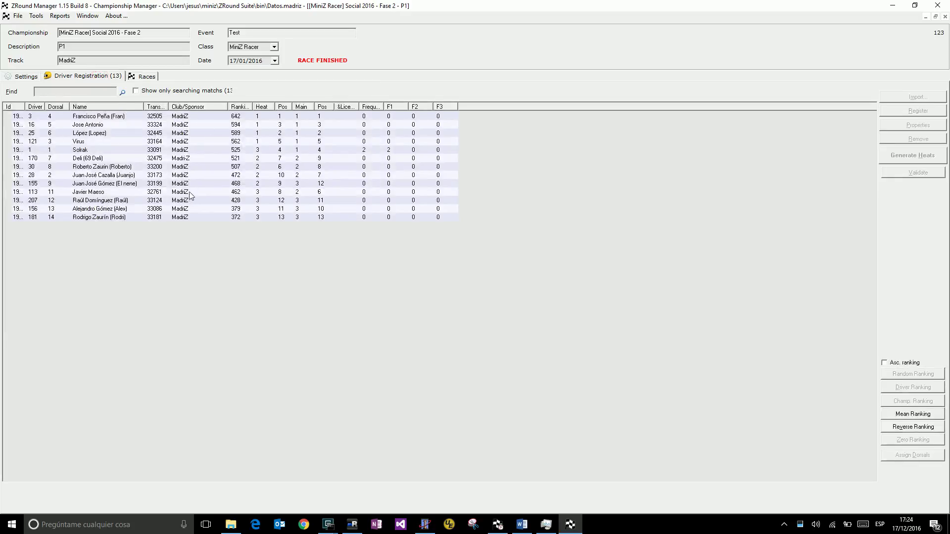
Examine race P1's results structure, expanding the Q1 heats and the mains, and view the B Main
left_click(146, 77)
double_click(19, 98)
left_click(7, 95)
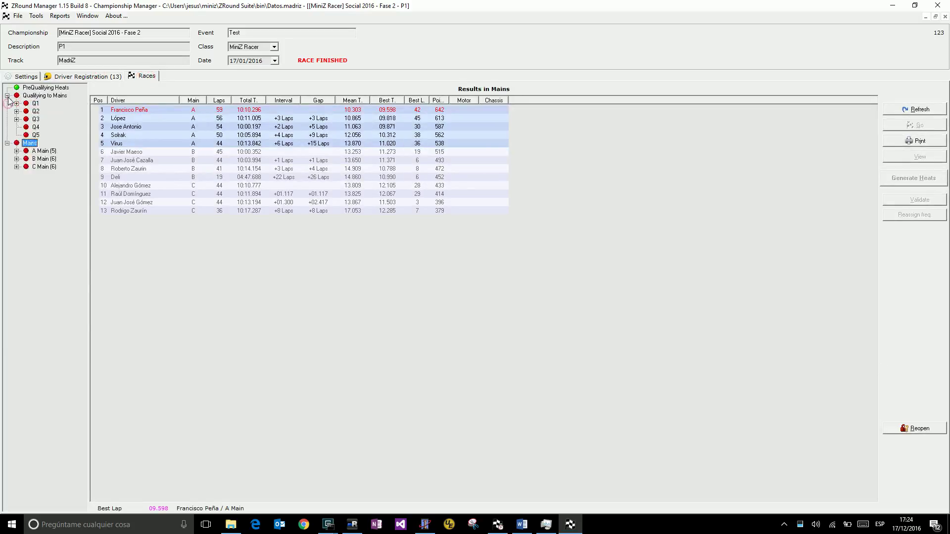
left_click(16, 104)
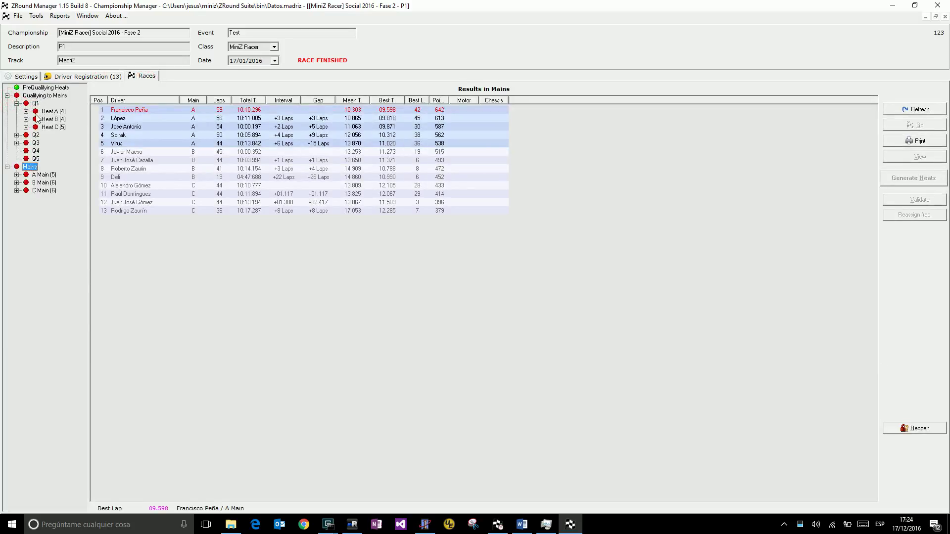
left_click(26, 112)
left_click(26, 127)
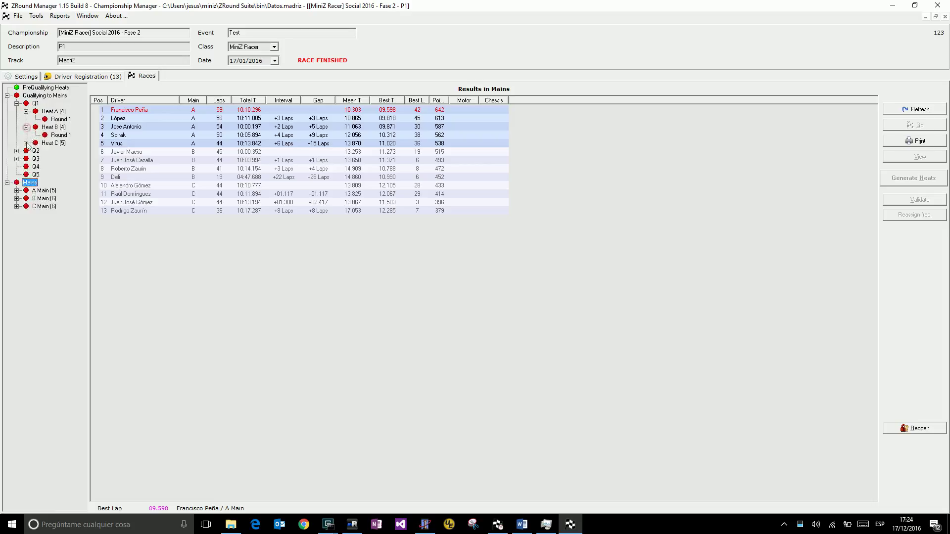
left_click(26, 143)
left_click(42, 205)
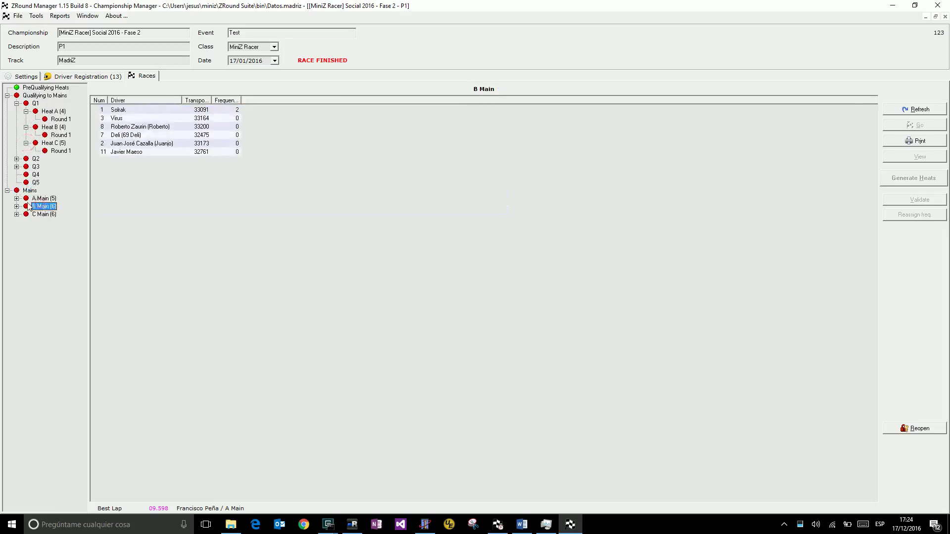
left_click(17, 198)
left_click(51, 206)
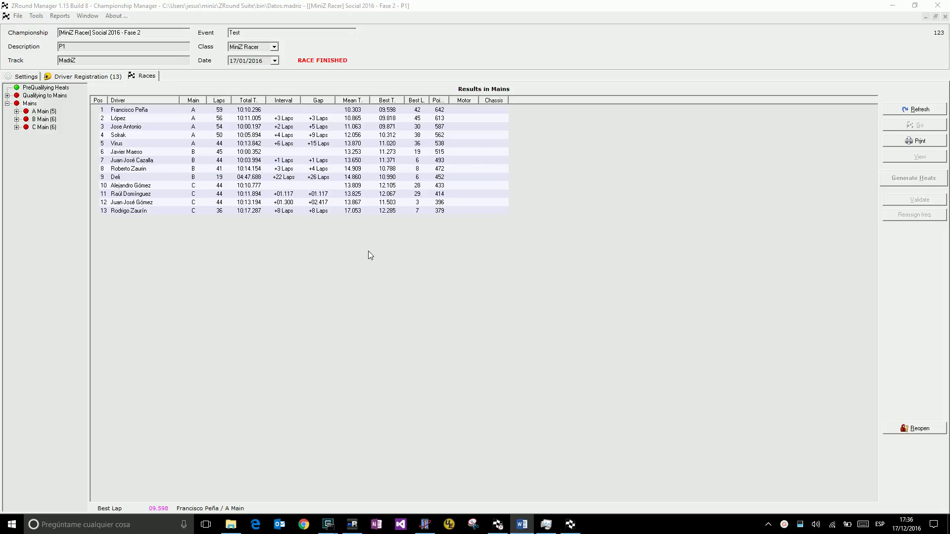
Open the Pre-PN 2013 championship and view its classification across the STOCK and MODIFICADOS races
left_click(18, 16)
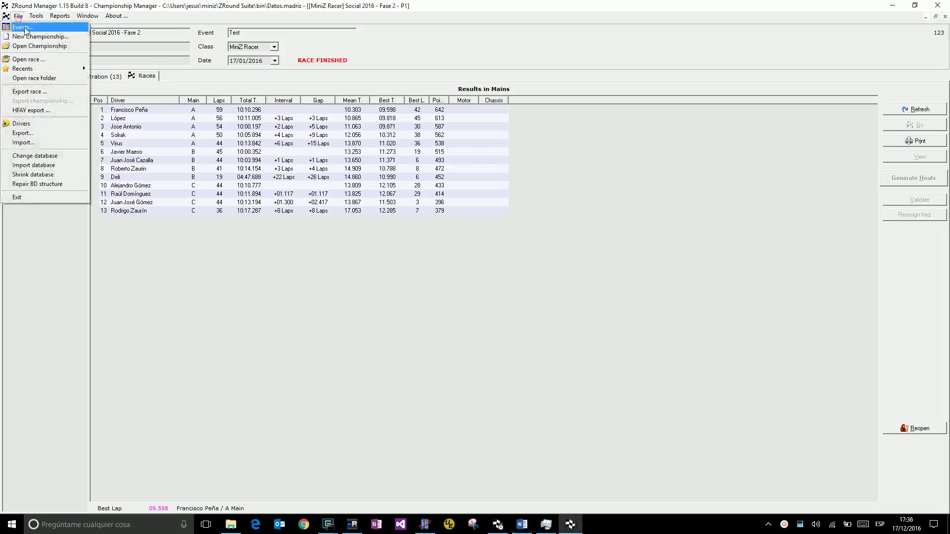
left_click(31, 46)
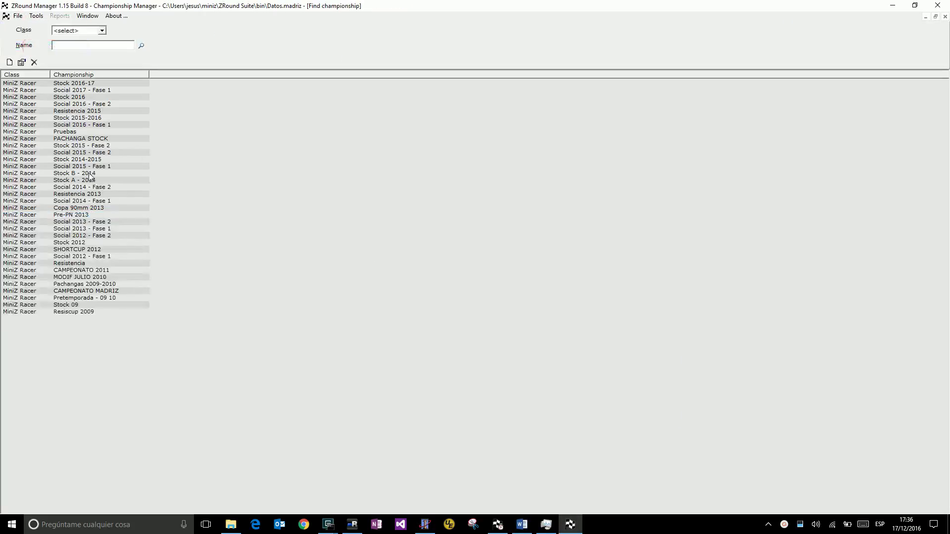
left_click(90, 215)
double_click(89, 214)
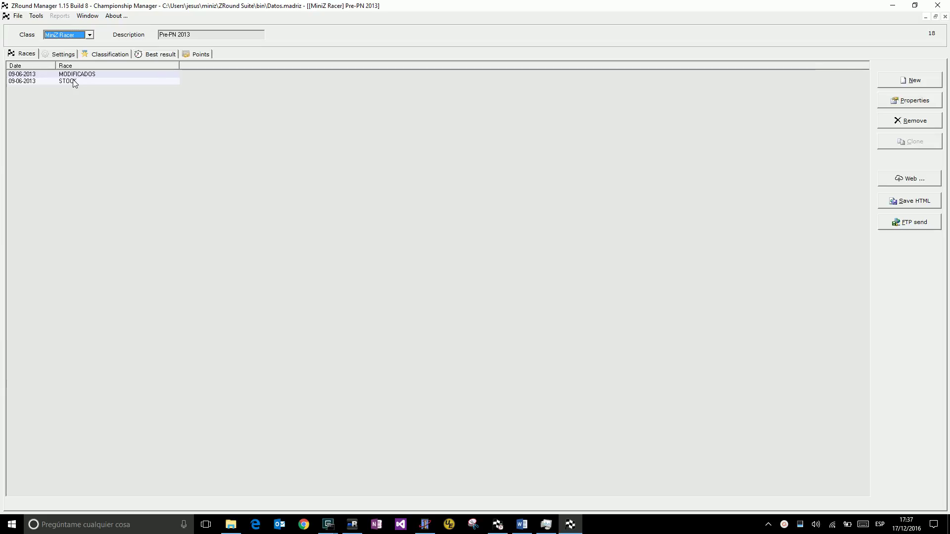
left_click(100, 54)
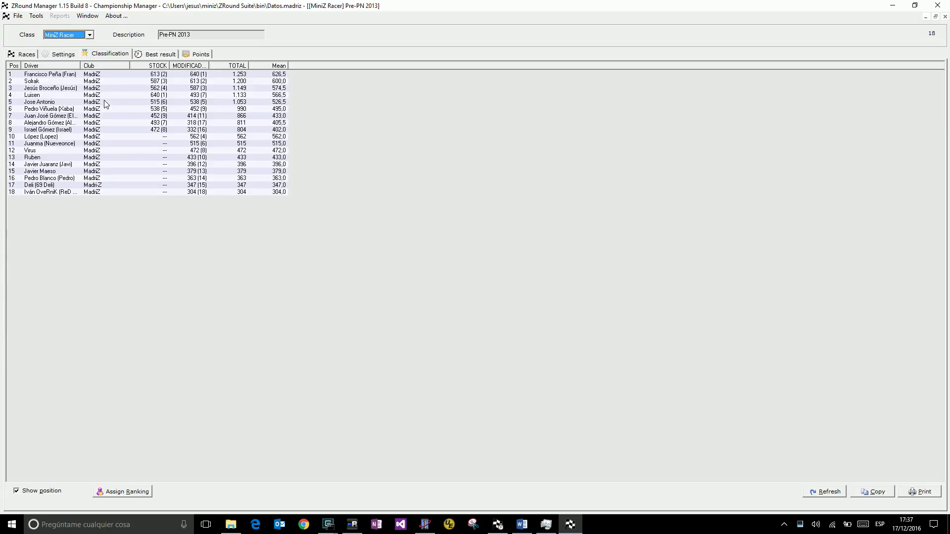
Create a new event from the events list and enter "My dem" as its name
left_click(18, 16)
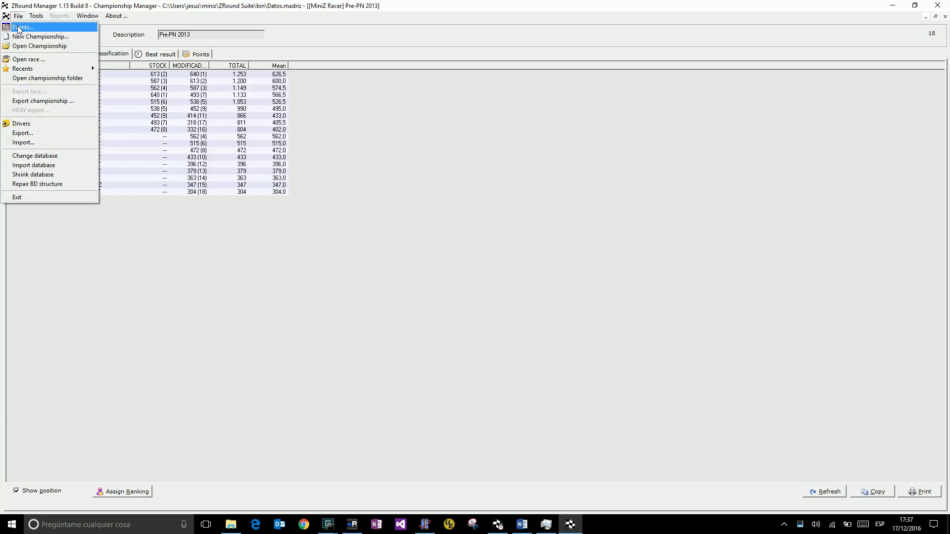
left_click(20, 27)
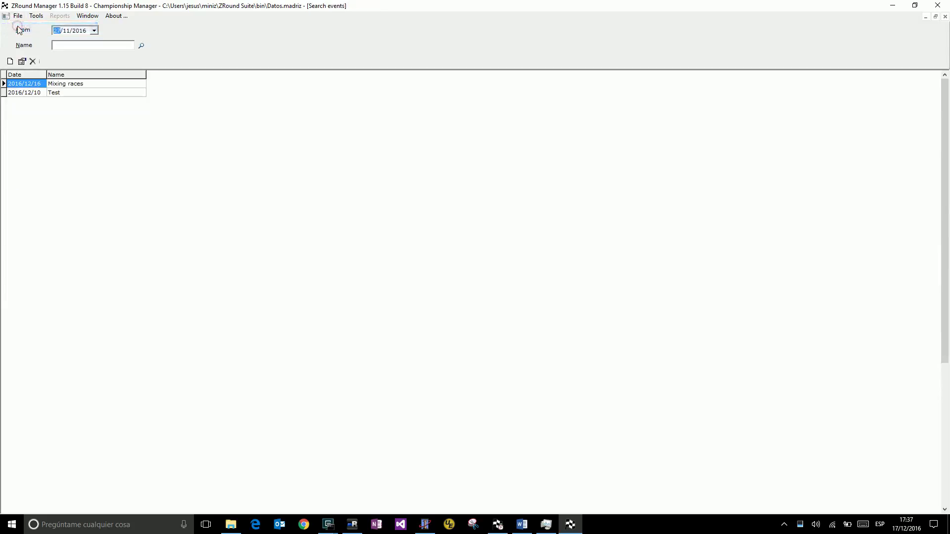
left_click(10, 62)
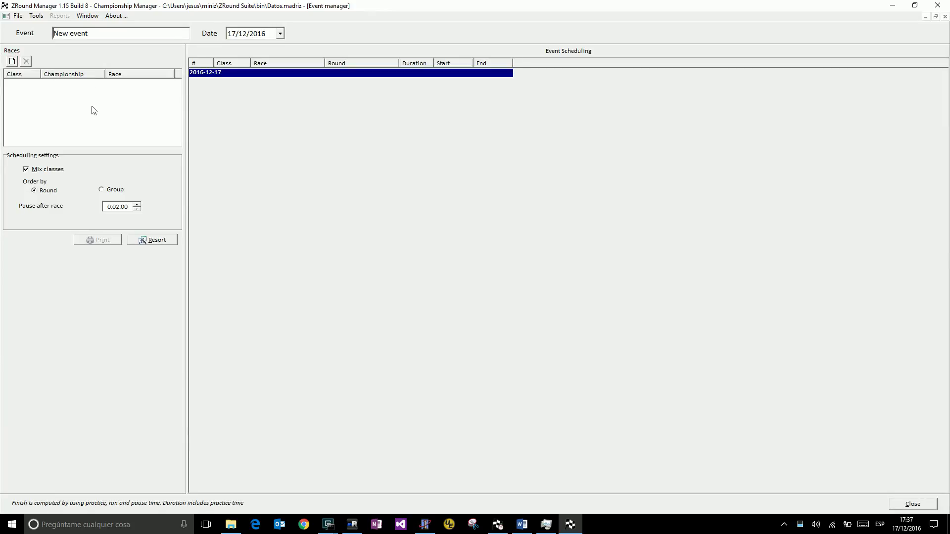
left_click(98, 33)
key("ctrl+a")
type("My dem")
Add a race described as Race1 to the event, review its heats and mains settings, and save it accepting a zero minimum lap time
left_click(13, 62)
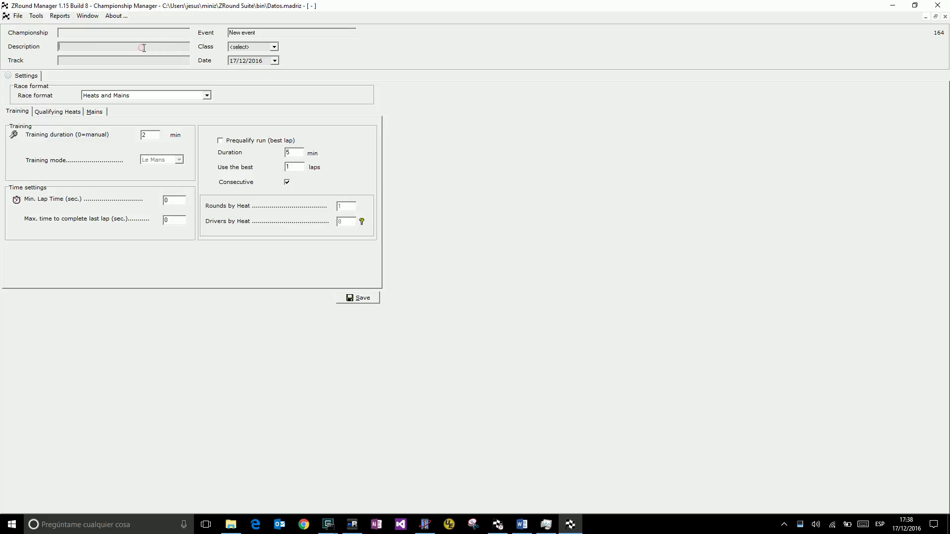
type("Race1")
left_click(72, 112)
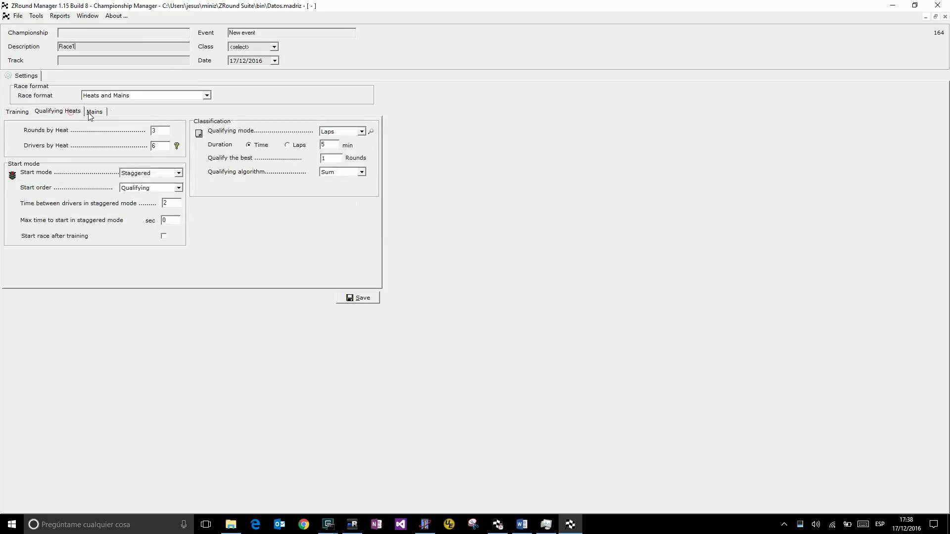
left_click(92, 114)
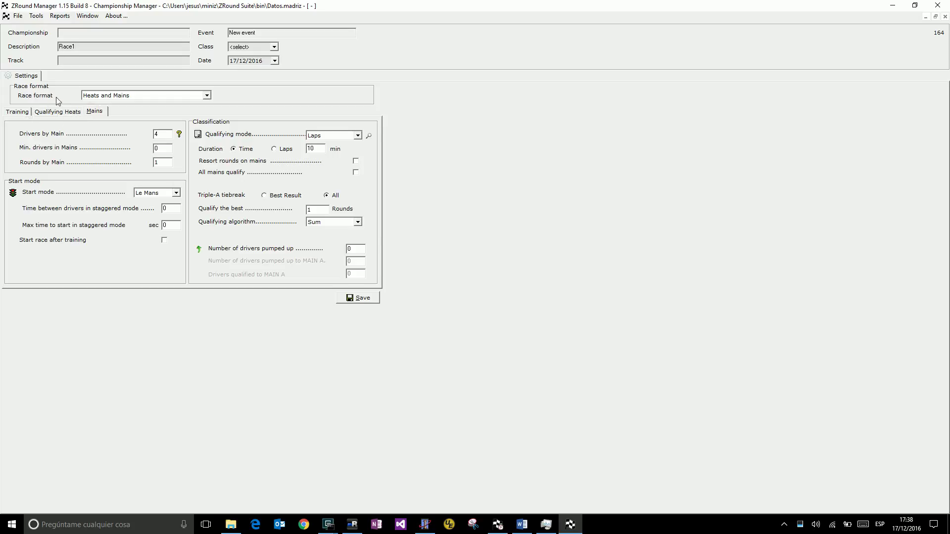
left_click(358, 297)
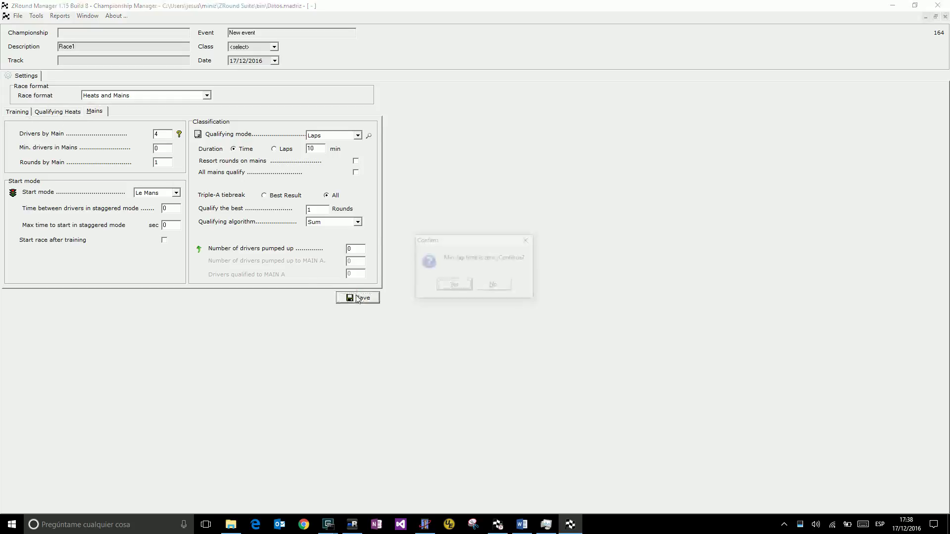
left_click(449, 286)
Register a block of thirteen consecutive drivers from the driver database for Race1, with the driver history hidden
left_click(100, 78)
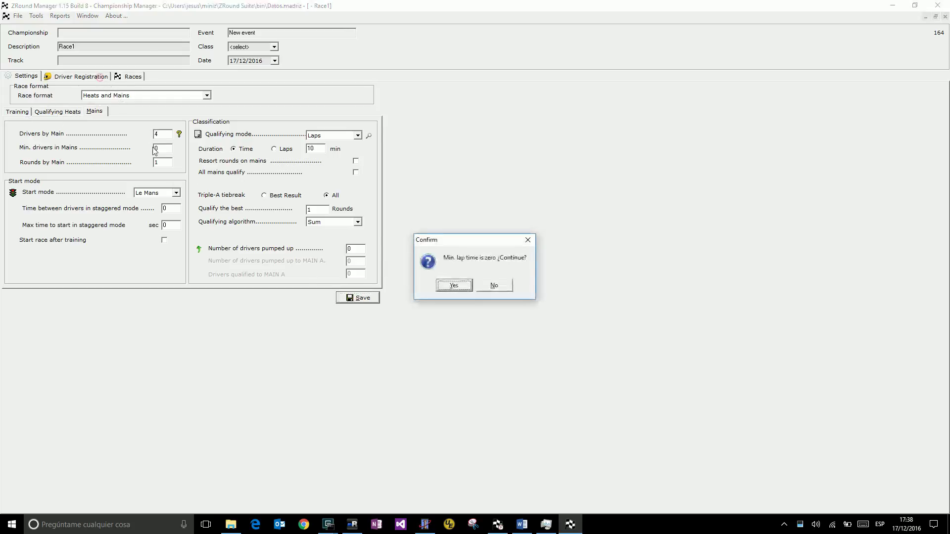
left_click(454, 285)
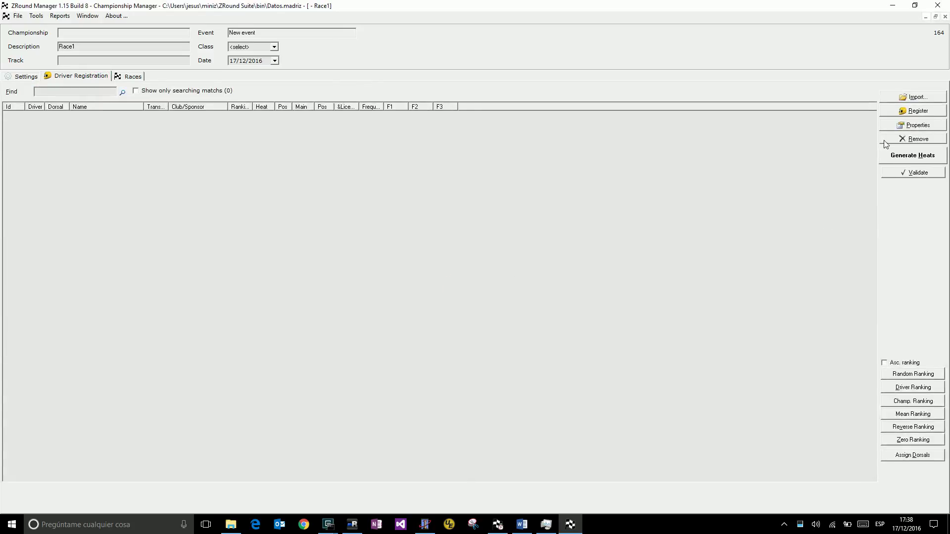
left_click(908, 113)
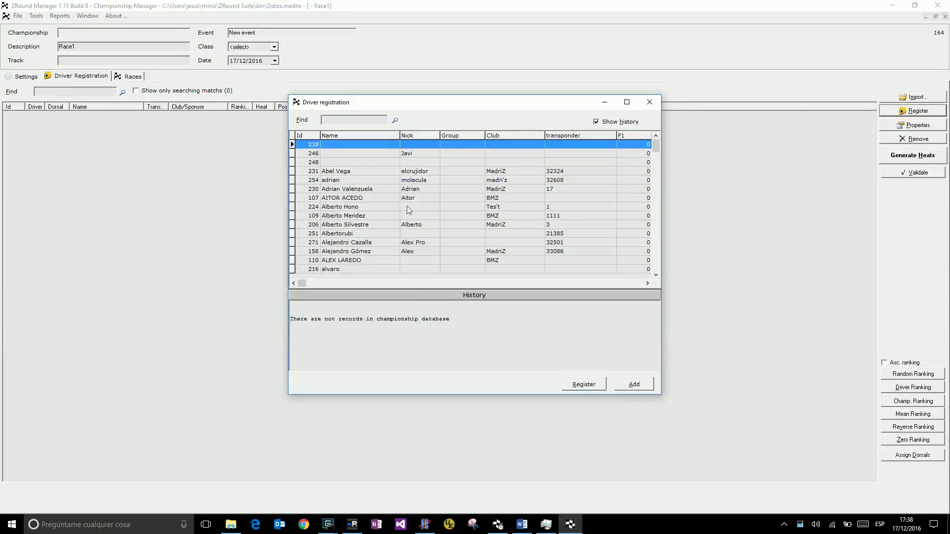
scroll(657, 264, "down", 10)
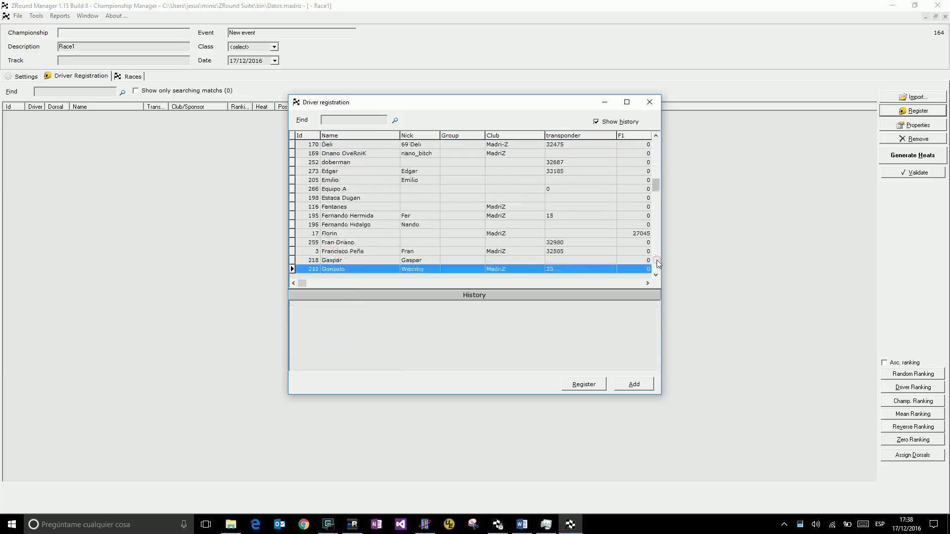
left_click(465, 210)
left_click(465, 219, "ctrl")
left_click(465, 233, "ctrl")
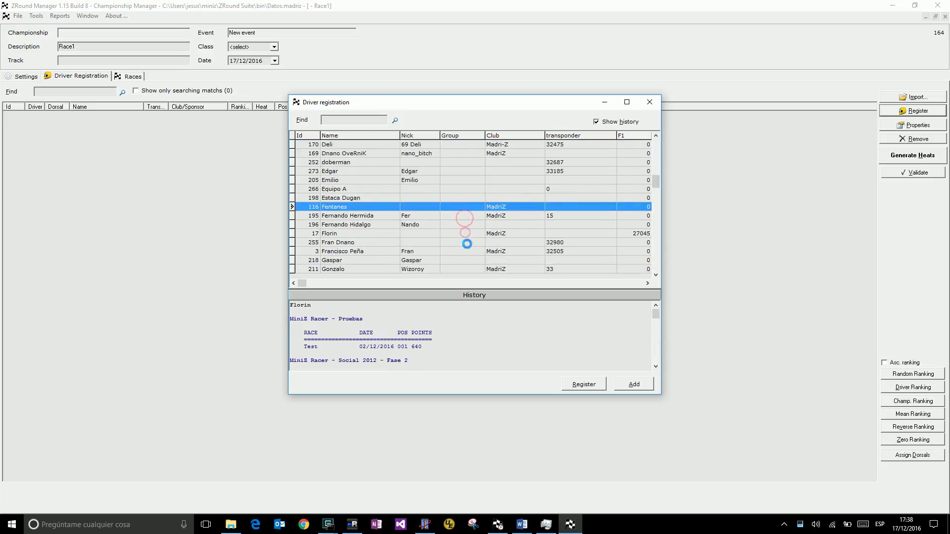
left_click(466, 243, "ctrl")
left_click(597, 122)
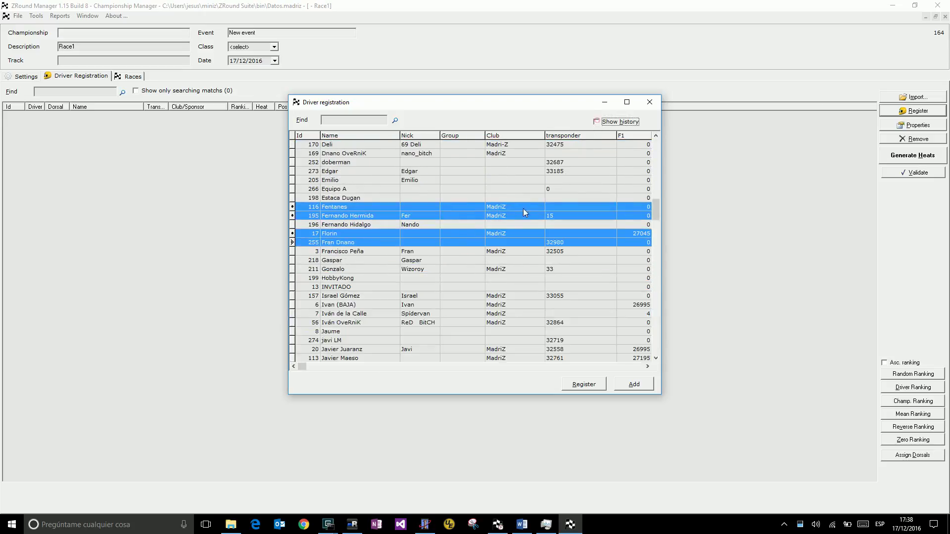
left_click(486, 225, "ctrl")
left_click(481, 252, "ctrl")
left_click(480, 260, "ctrl")
left_click(481, 268, "ctrl")
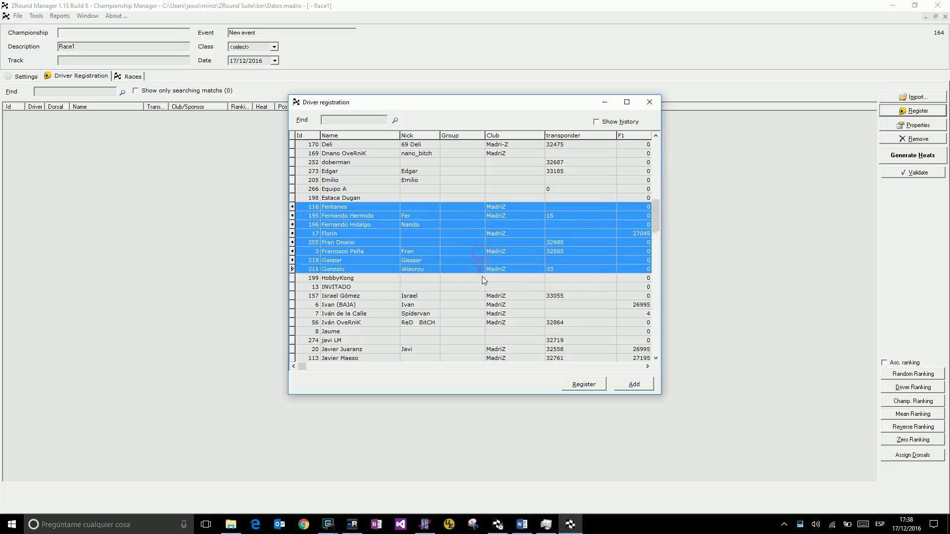
left_click(481, 278, "ctrl")
left_click(483, 287, "ctrl")
left_click(484, 295, "ctrl")
left_click(485, 305, "ctrl")
left_click(488, 313, "ctrl")
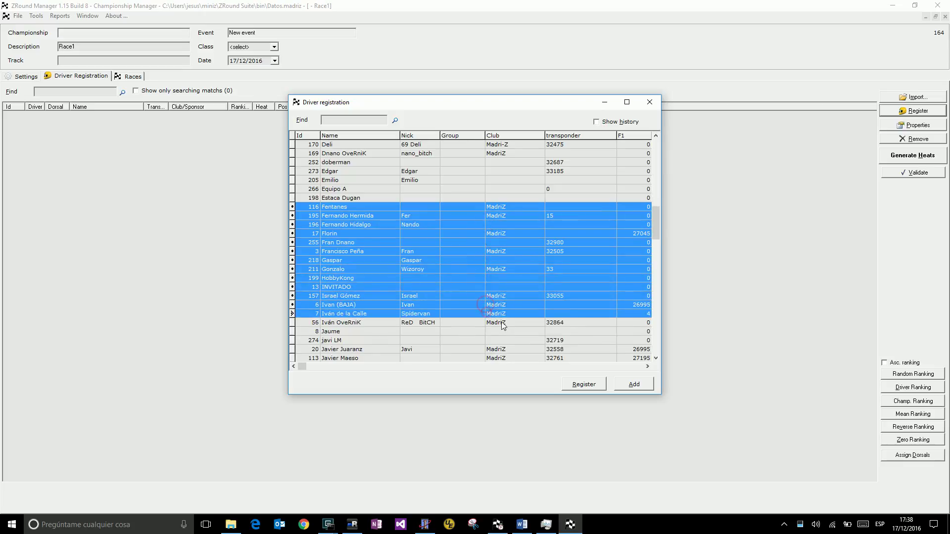
left_click(583, 385)
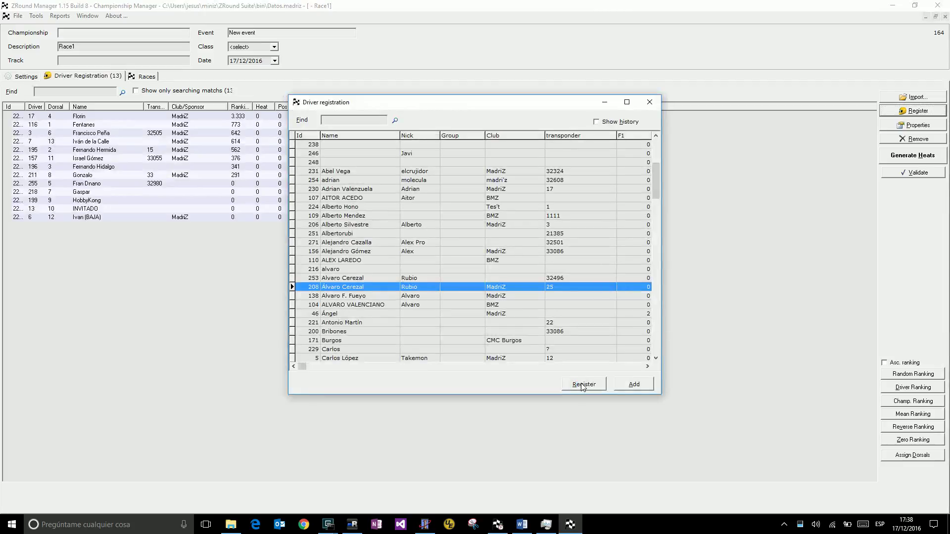
left_click(650, 103)
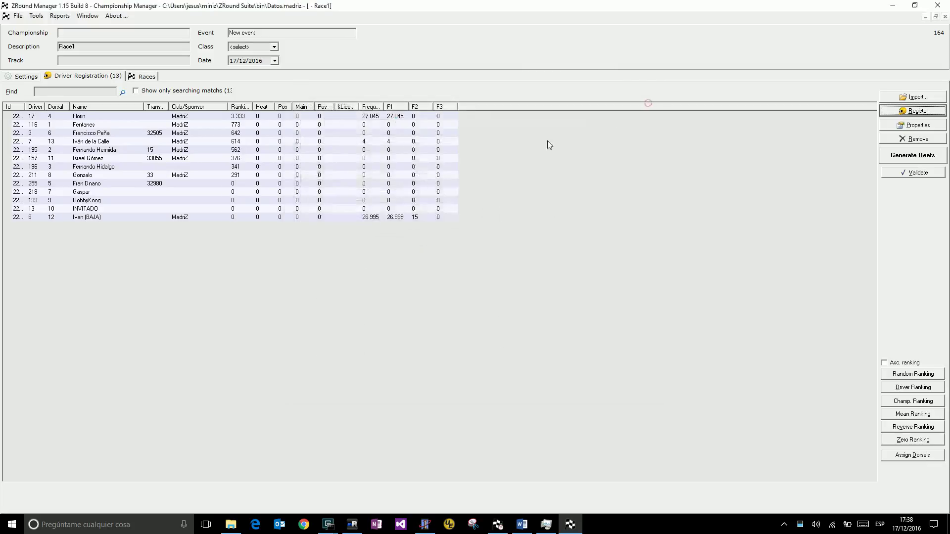
Generate the heats for Race1, accepting the reorganization of the driver distribution, and close the conflicts report
left_click(913, 156)
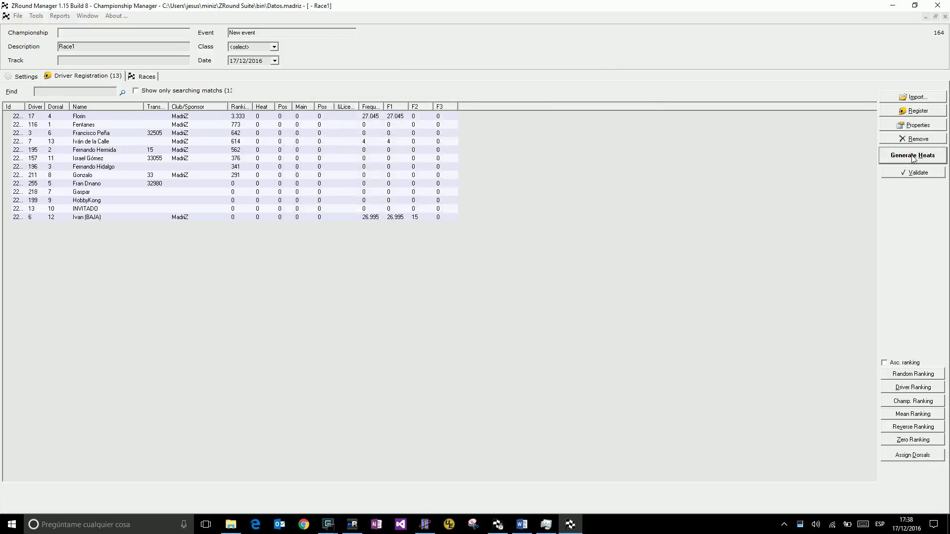
left_click(464, 287)
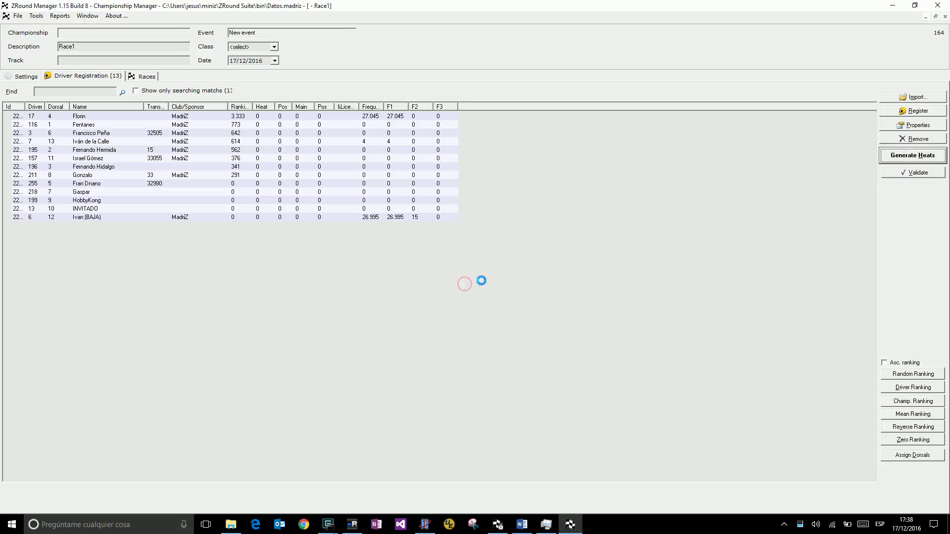
left_click(596, 365)
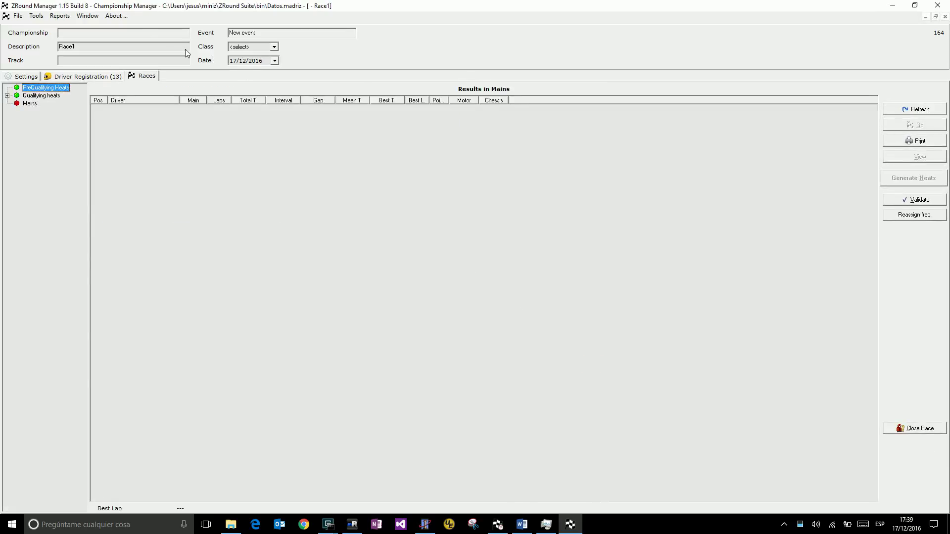
Reopen Race1 from the My demo event in the event manager and set its class to MiniZ Racer
left_click(87, 16)
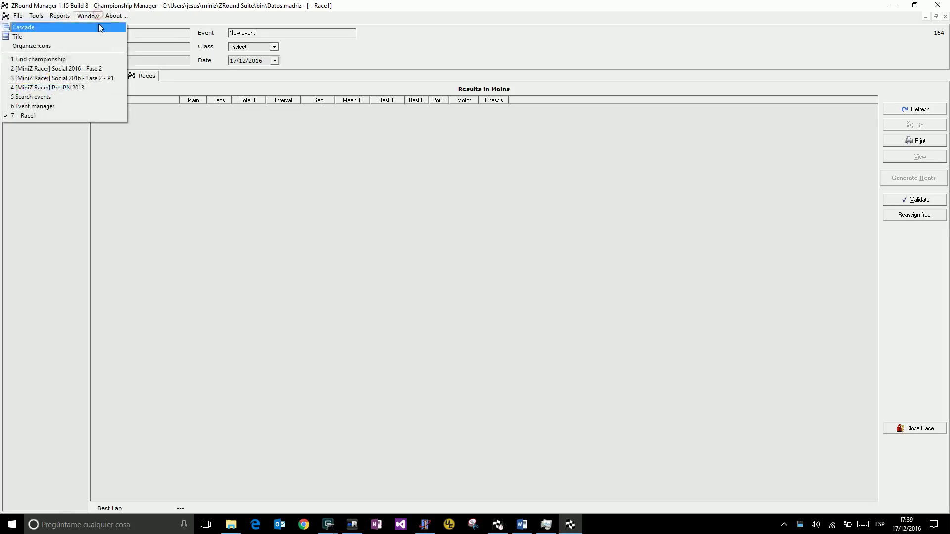
left_click(90, 107)
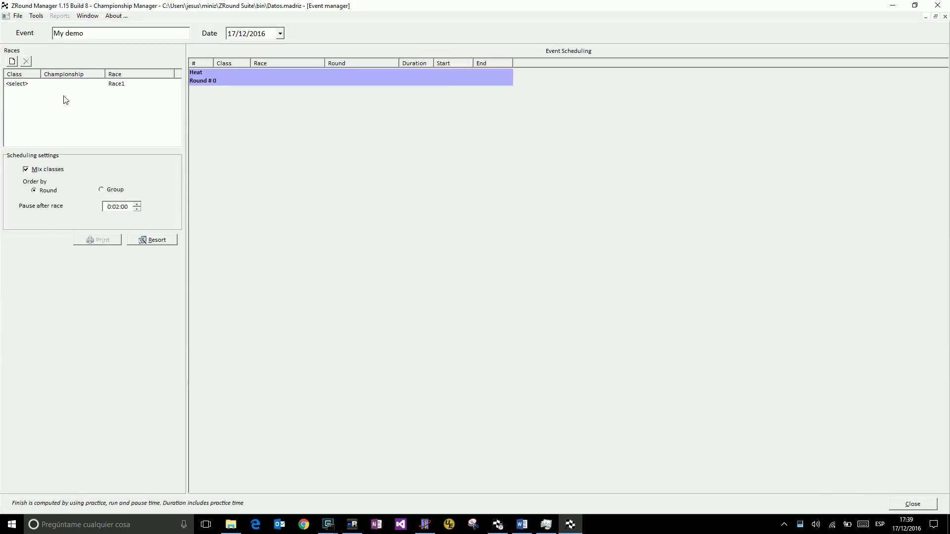
double_click(35, 88)
left_click(274, 47)
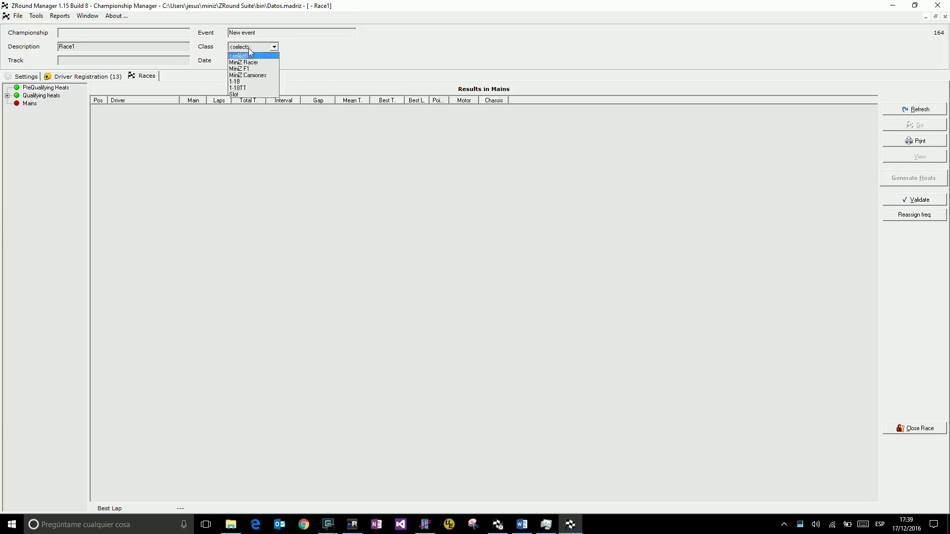
left_click(251, 63)
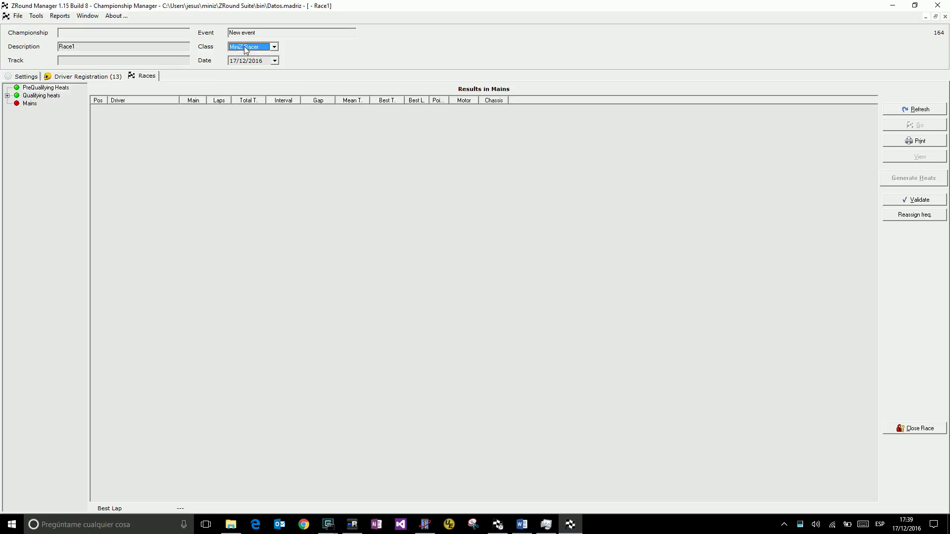
left_click(244, 48)
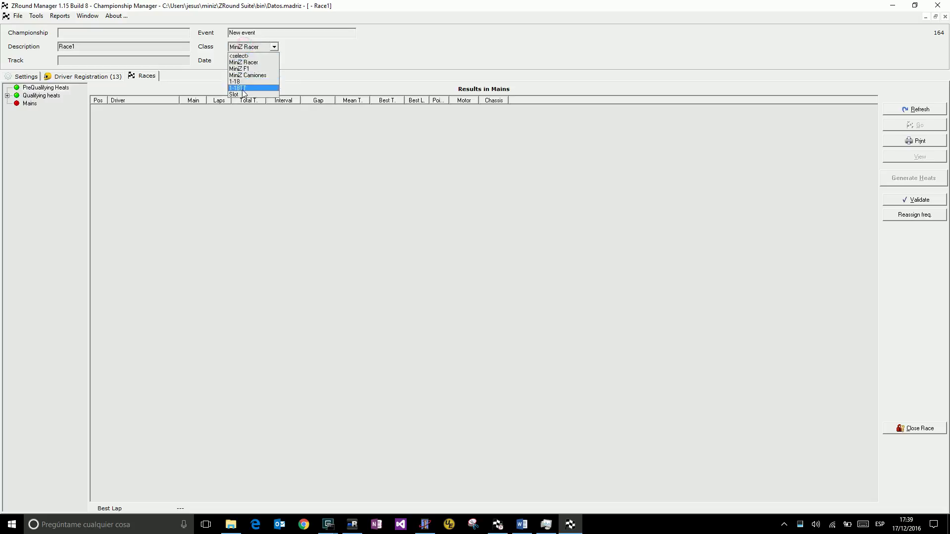
left_click(244, 47)
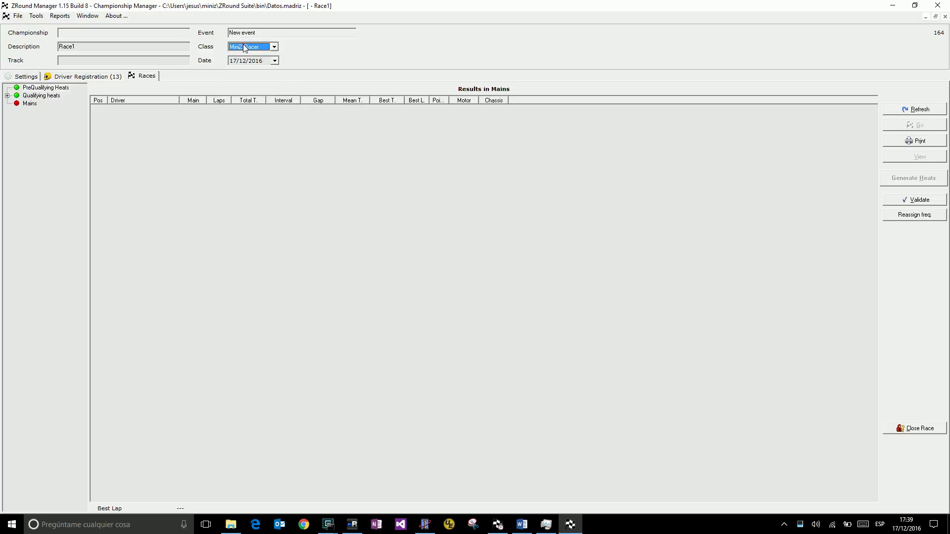
Save the Race1 settings with the Heats and Mains format, accepting the zero minimum lap time
left_click(36, 17)
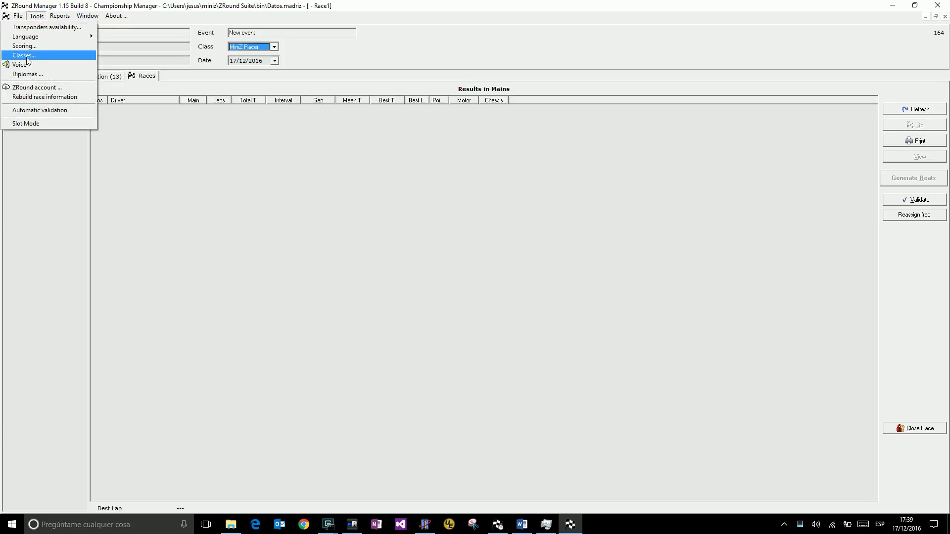
left_click(217, 138)
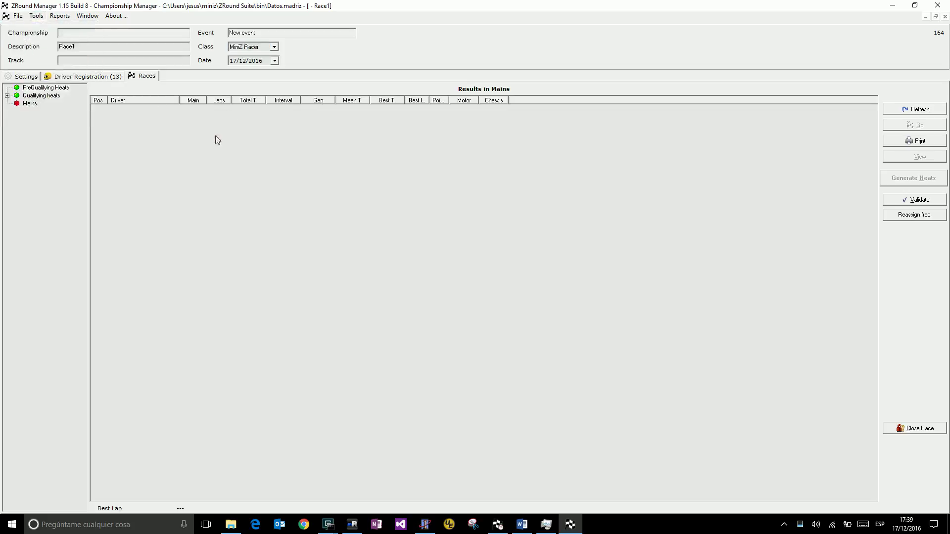
left_click(27, 77)
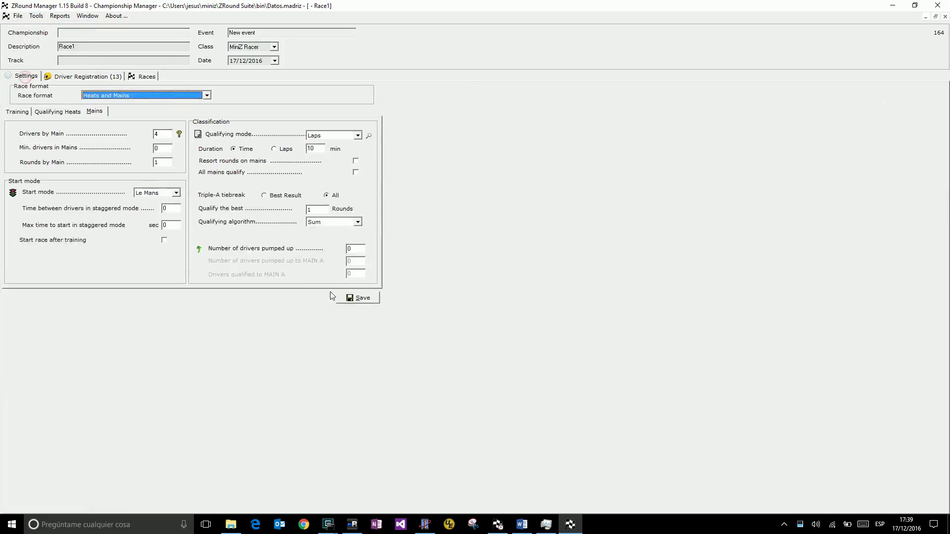
left_click(350, 297)
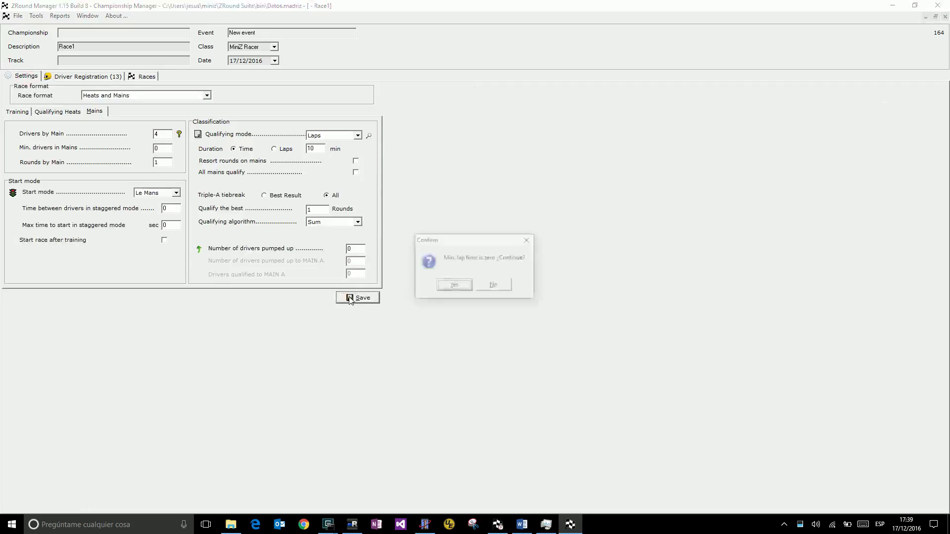
left_click(451, 287)
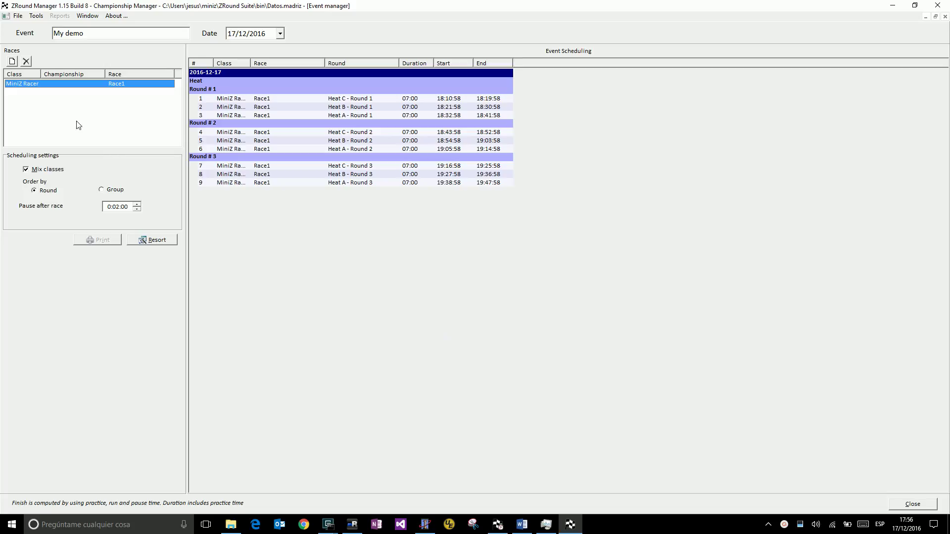
Open the existing MiniZ Racer championship Pruebas from the championship list
left_click(18, 16)
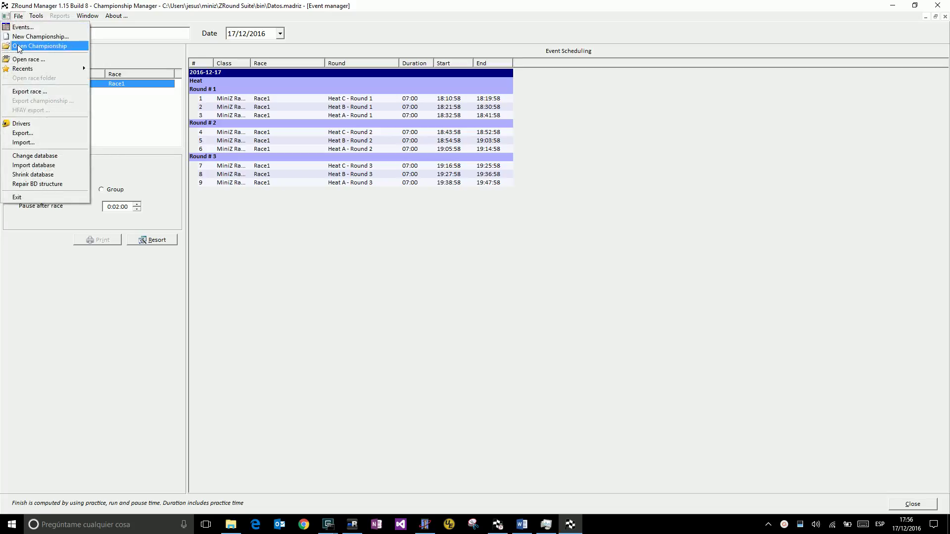
left_click(20, 46)
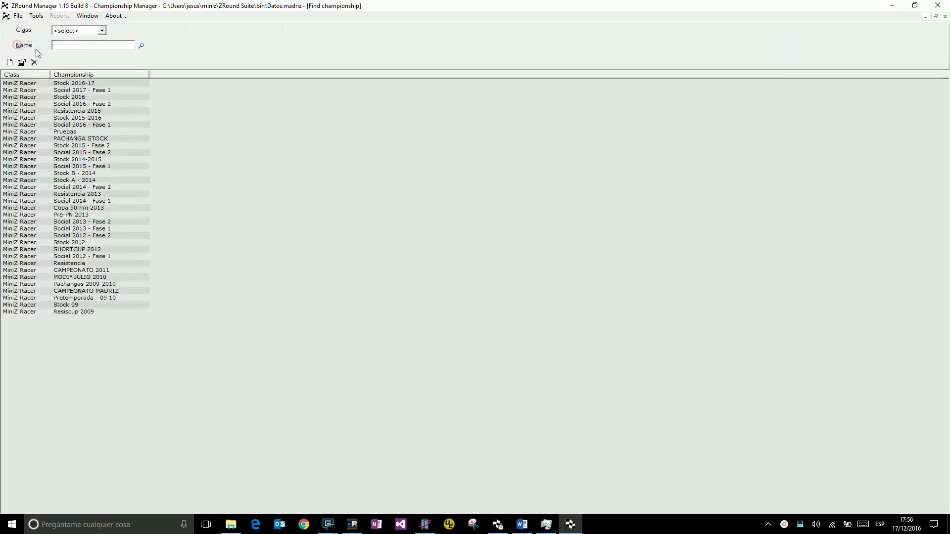
left_click(62, 132)
double_click(62, 133)
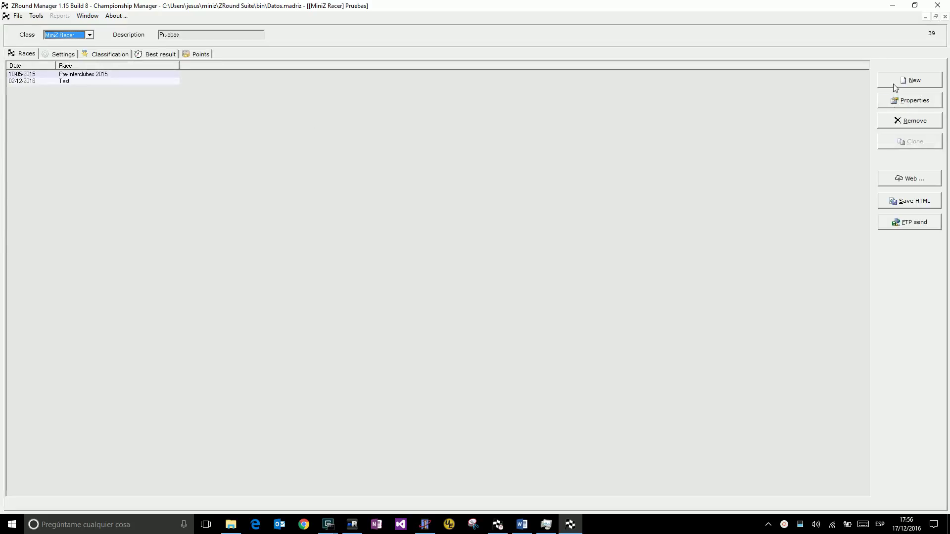
Add a race described as Race2 to the Pruebas championship, review its training and qualifying heats settings, and save it
left_click(910, 80)
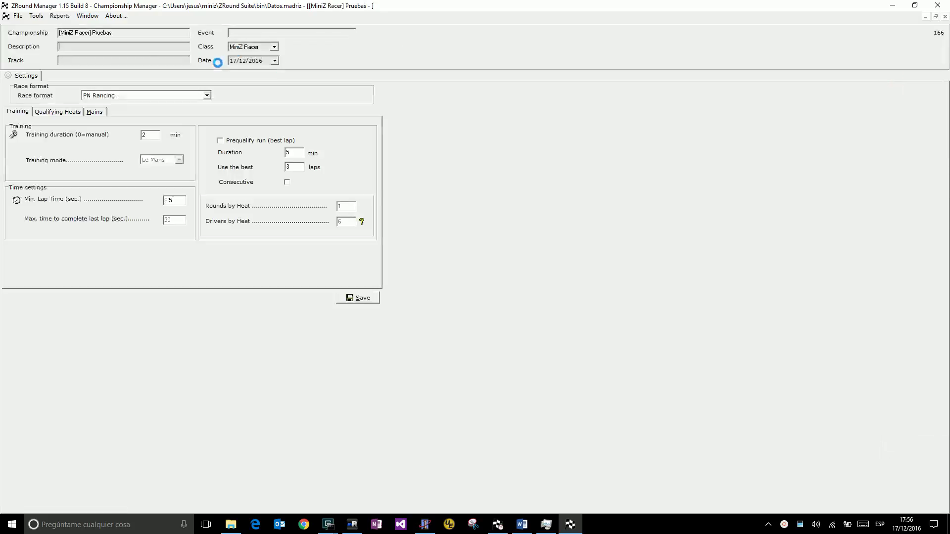
type("Race2")
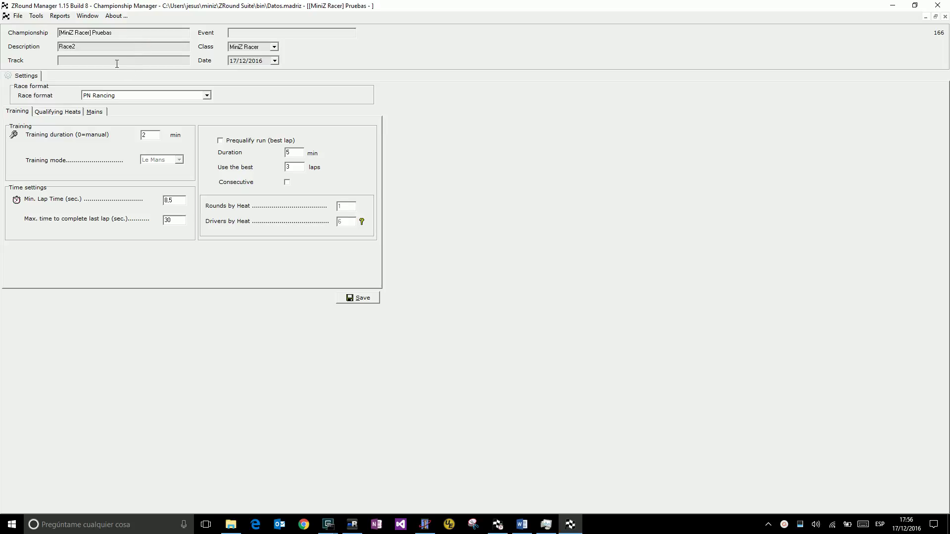
left_click(64, 112)
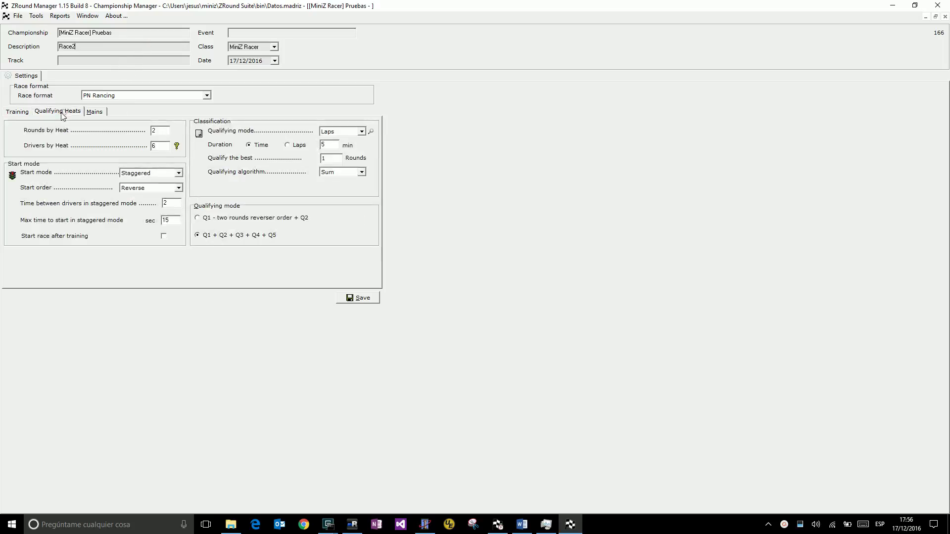
left_click(15, 112)
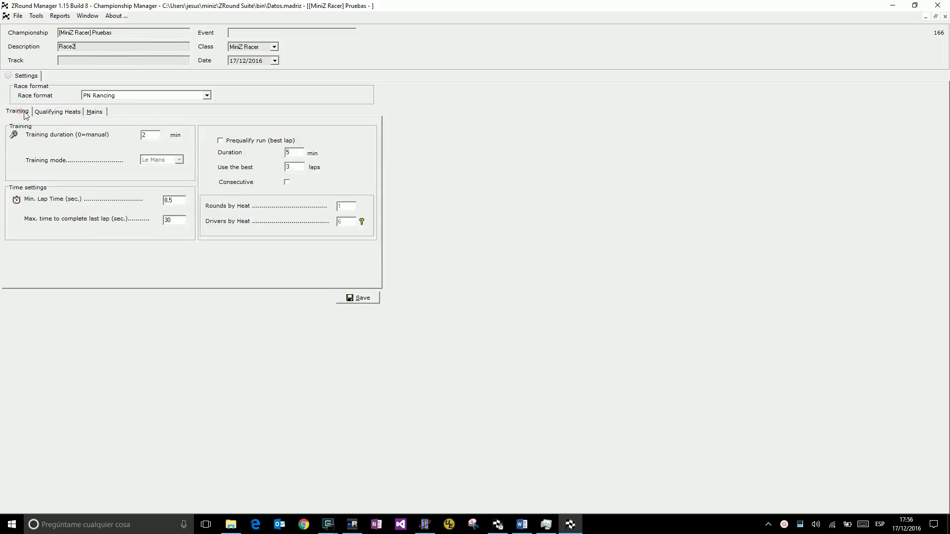
left_click(358, 298)
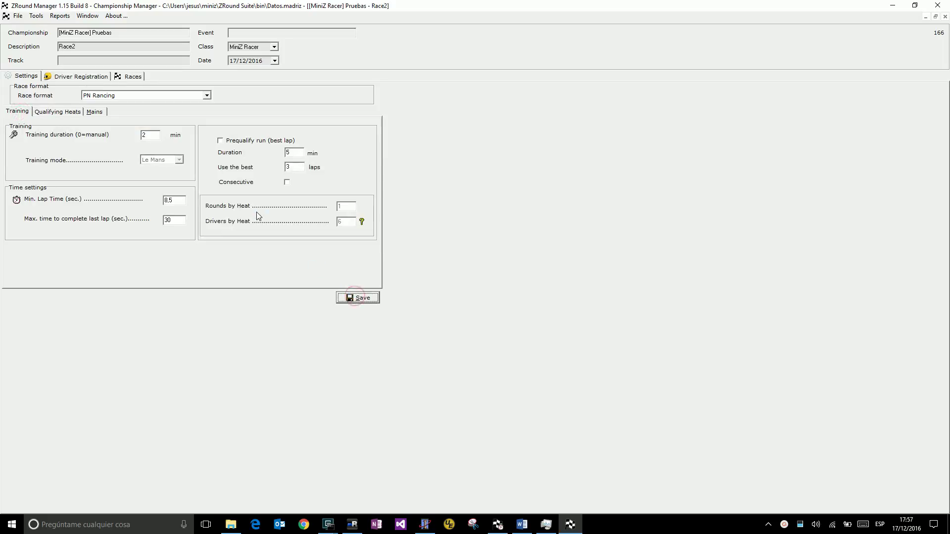
Register a block of thirteen consecutive drivers from the driver database for Race2
left_click(95, 78)
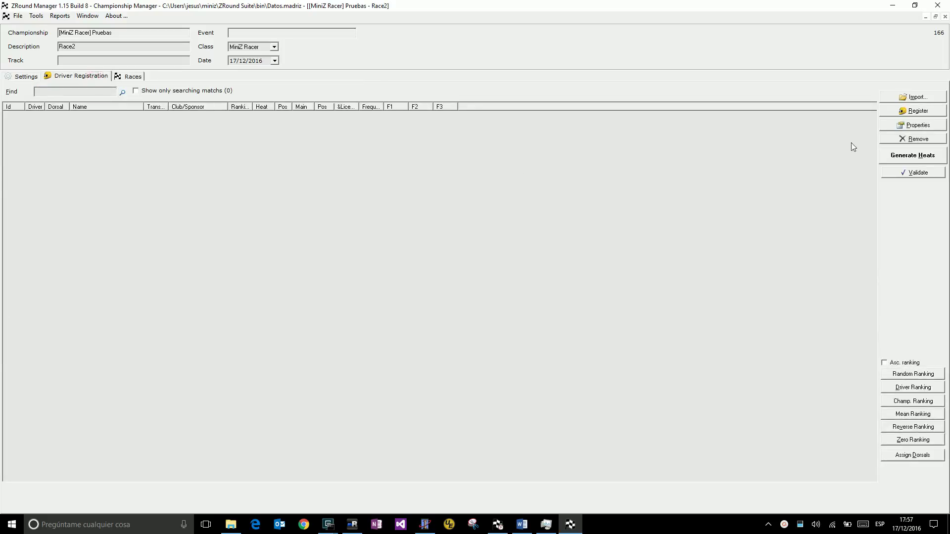
left_click(916, 111)
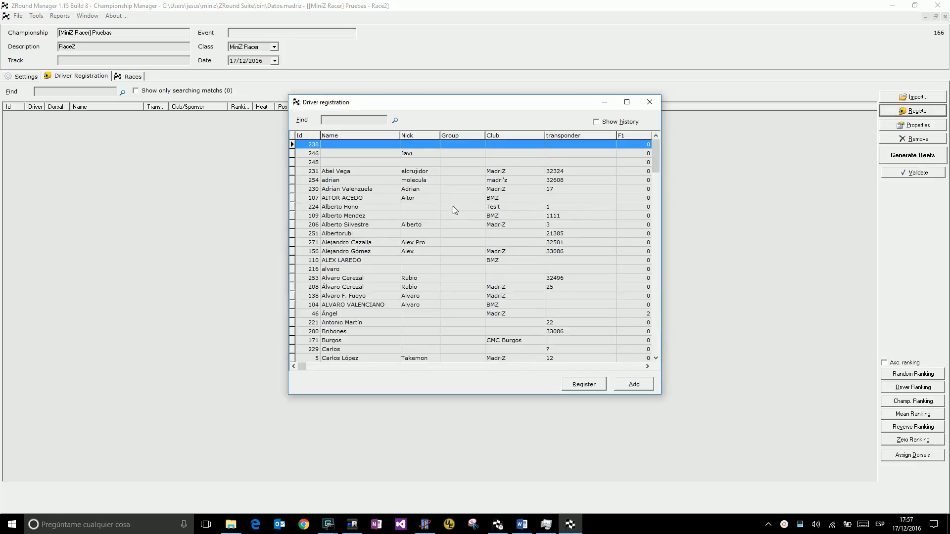
left_click(448, 206)
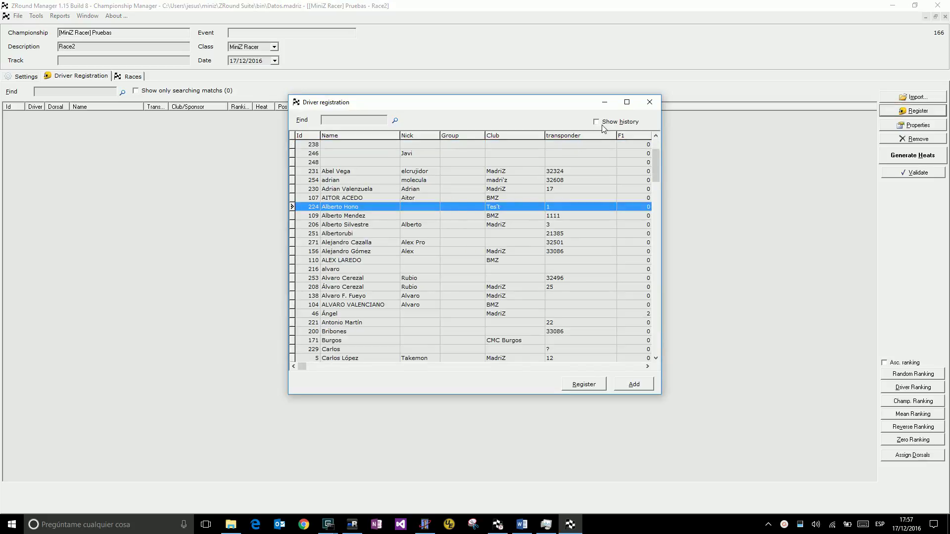
left_click_drag(414, 216, 421, 314)
left_click(578, 385)
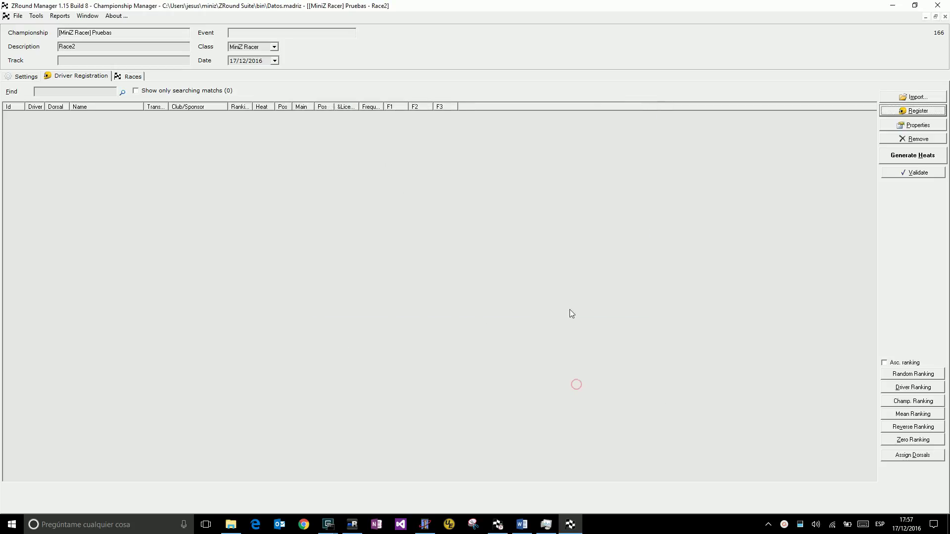
left_click(649, 103)
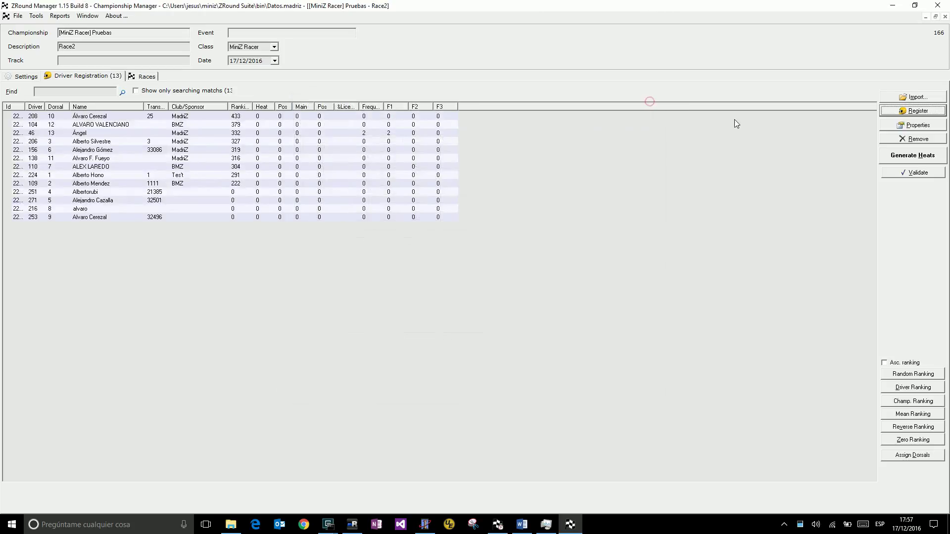
Generate the heats for Race2, confirming the driver reorganization, and close the conflicts report
left_click(893, 155)
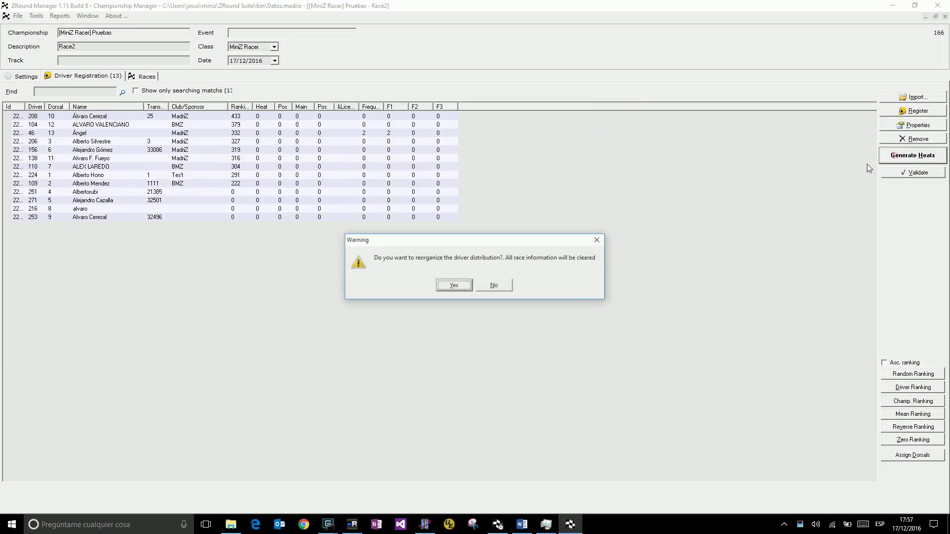
left_click(454, 285)
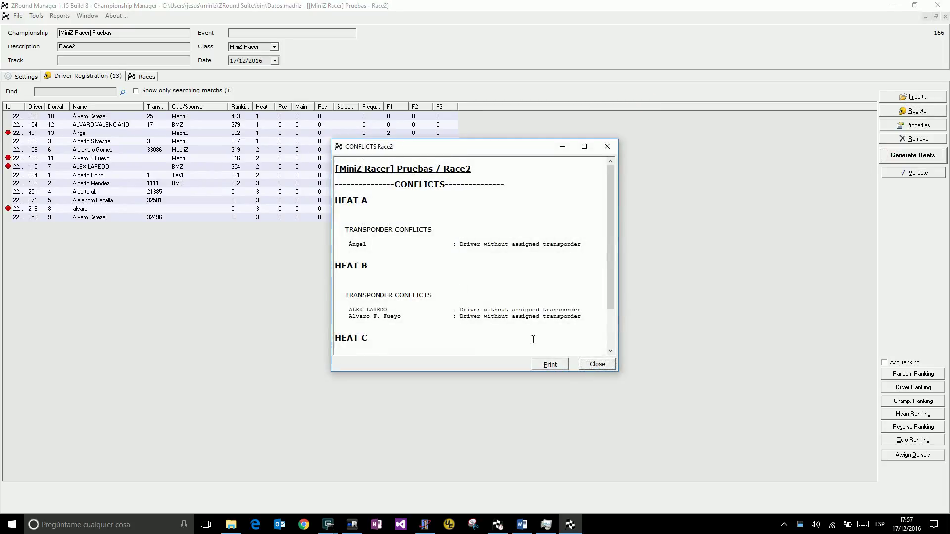
left_click(595, 362)
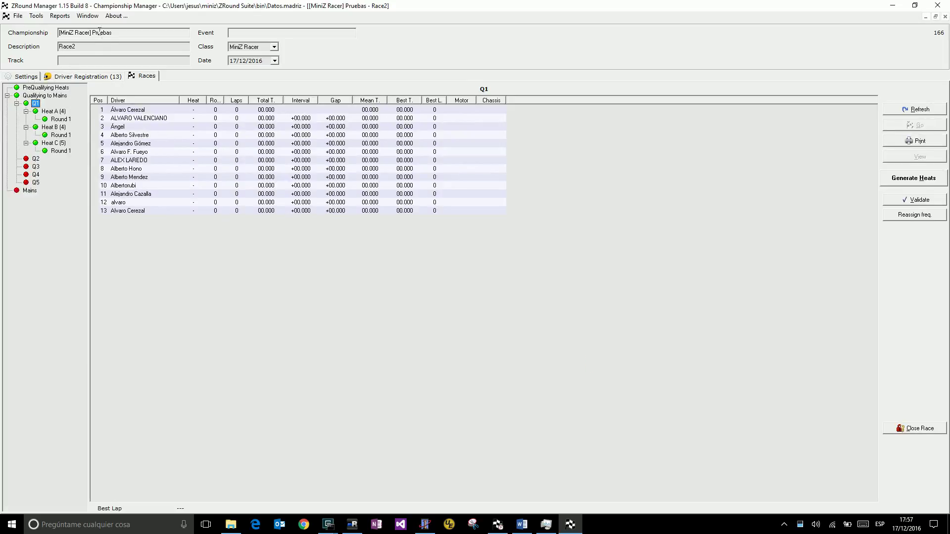
Compare Race2's training and qualifying heats settings with the qualifying rounds and heats in its race structure
left_click(24, 77)
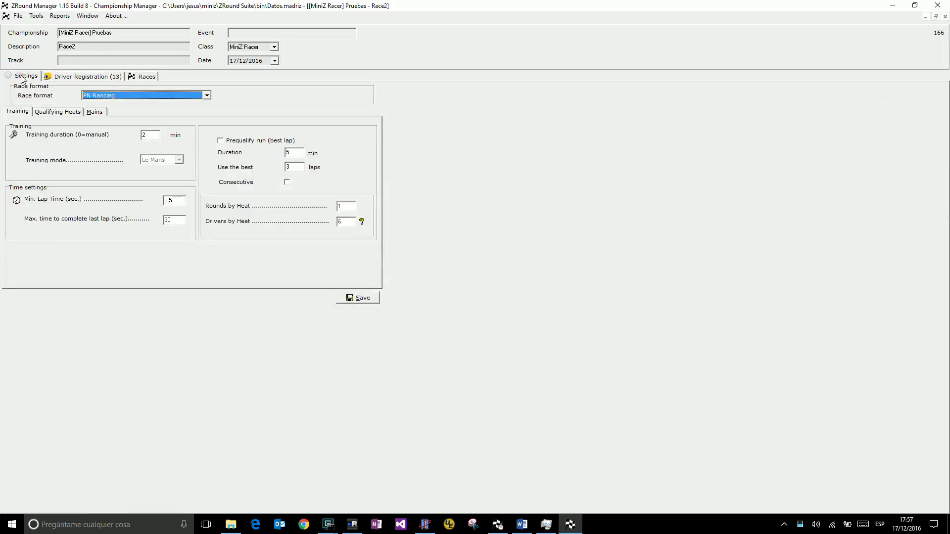
left_click(142, 78)
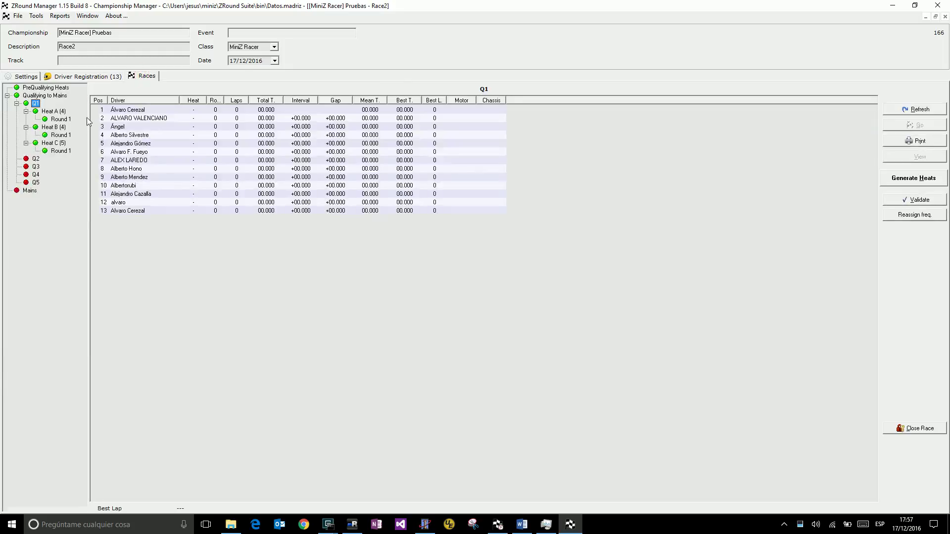
left_click(31, 77)
left_click(59, 112)
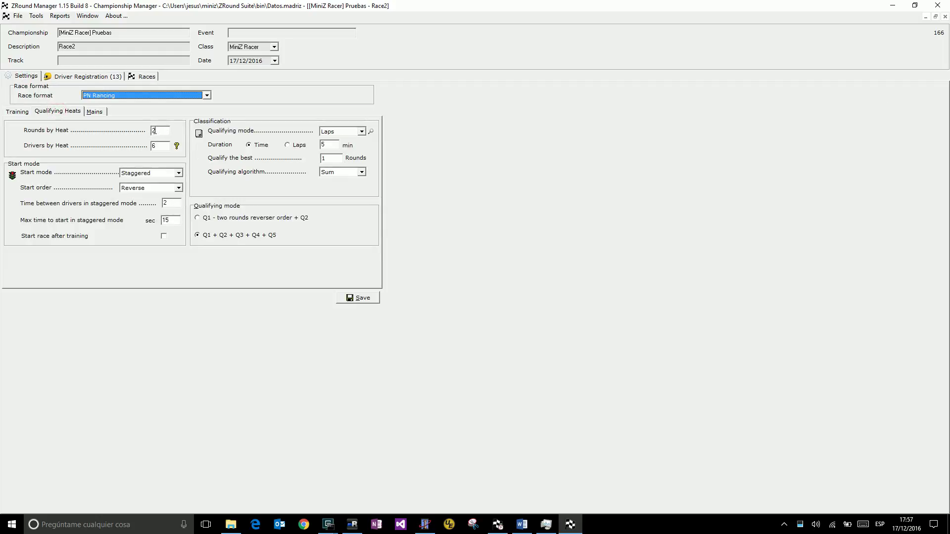
left_click(139, 78)
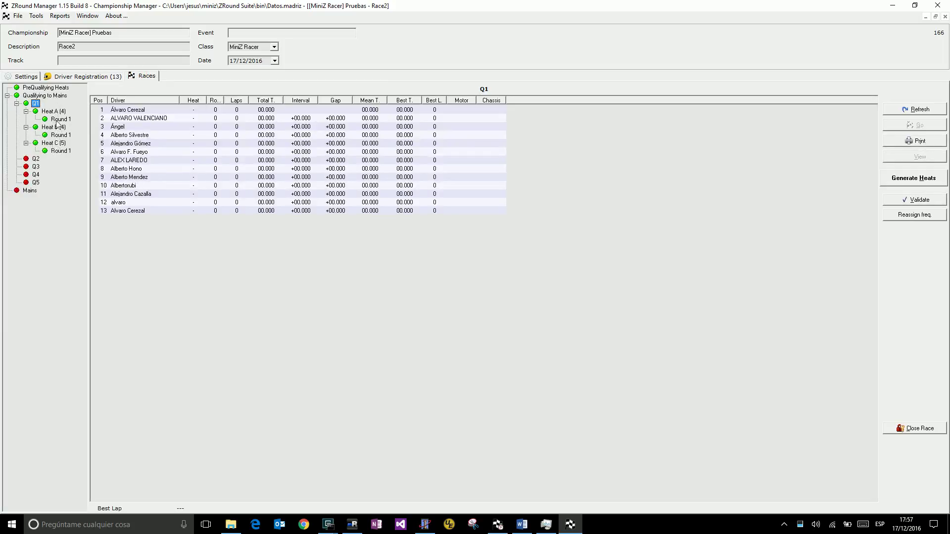
left_click(20, 76)
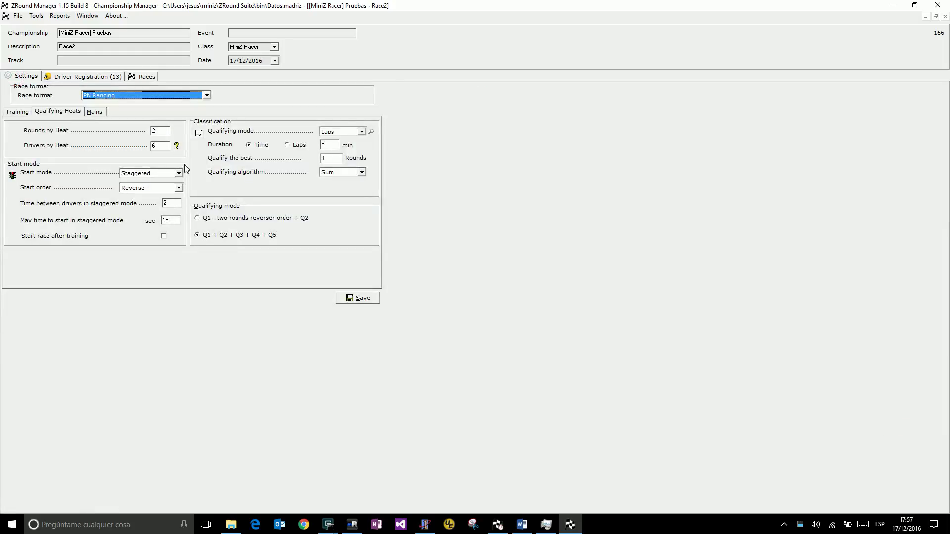
Add Race2 from the Pruebas championship to the My demo event's race list and show the Event manager full size
left_click(88, 16)
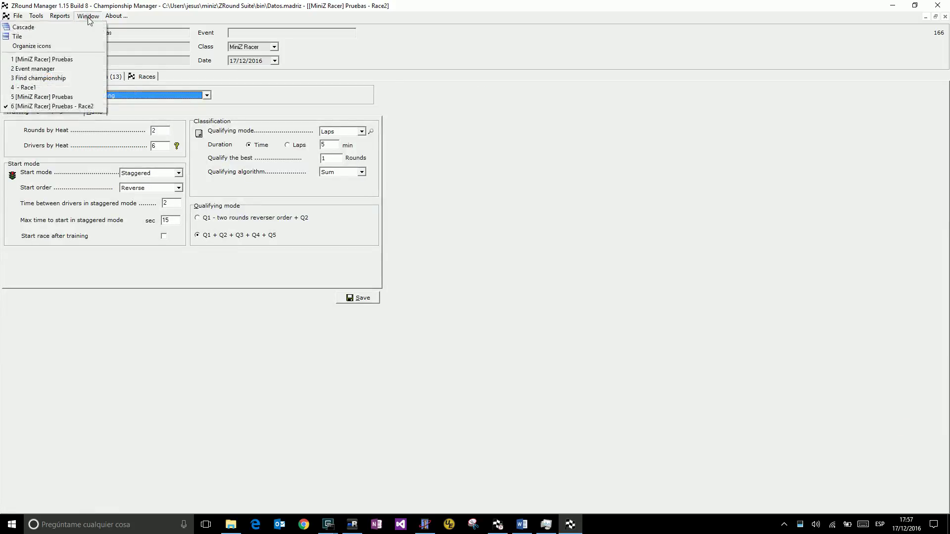
left_click(50, 70)
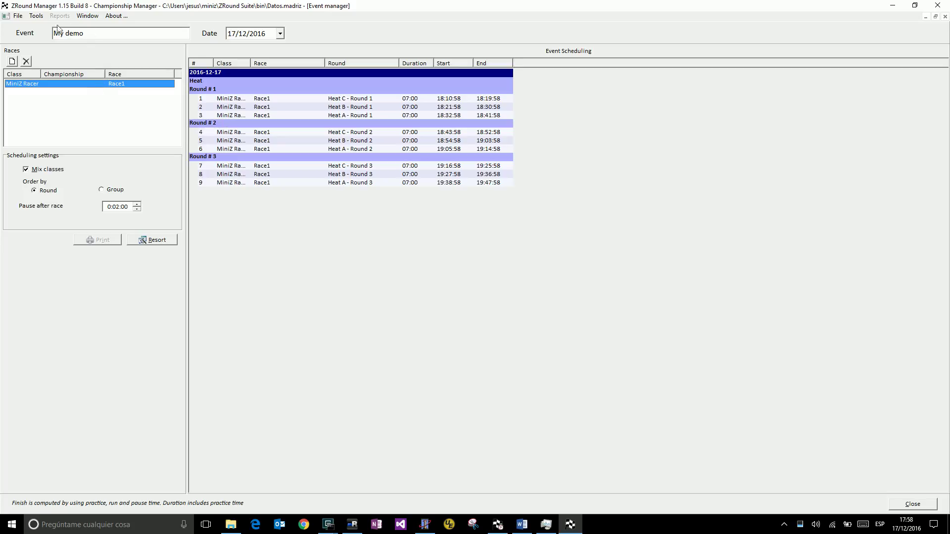
left_click(936, 16)
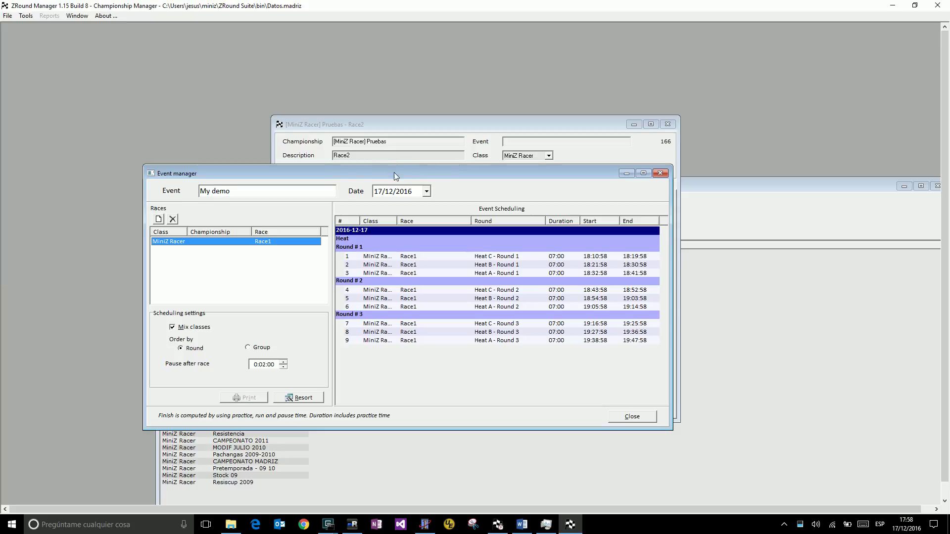
left_click_drag(393, 173, 274, 115)
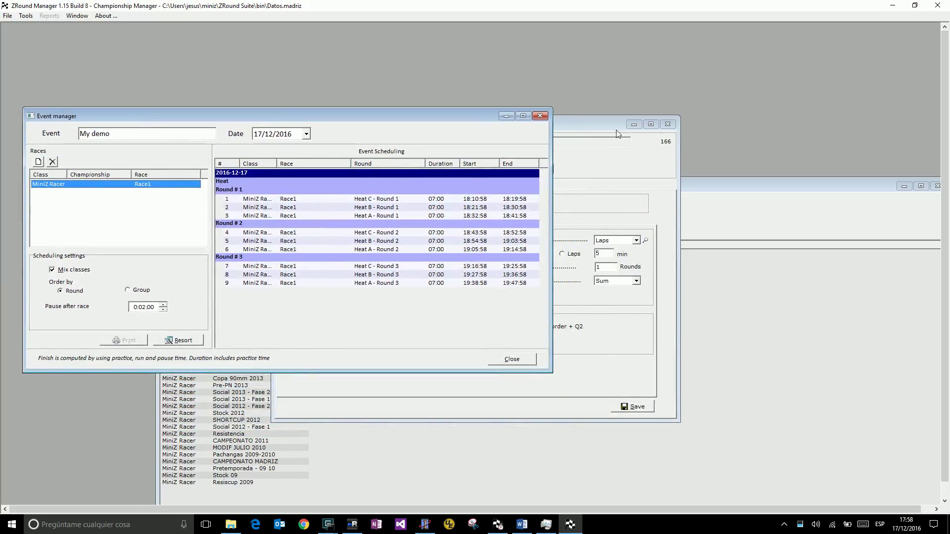
left_click(633, 124)
left_click(590, 129)
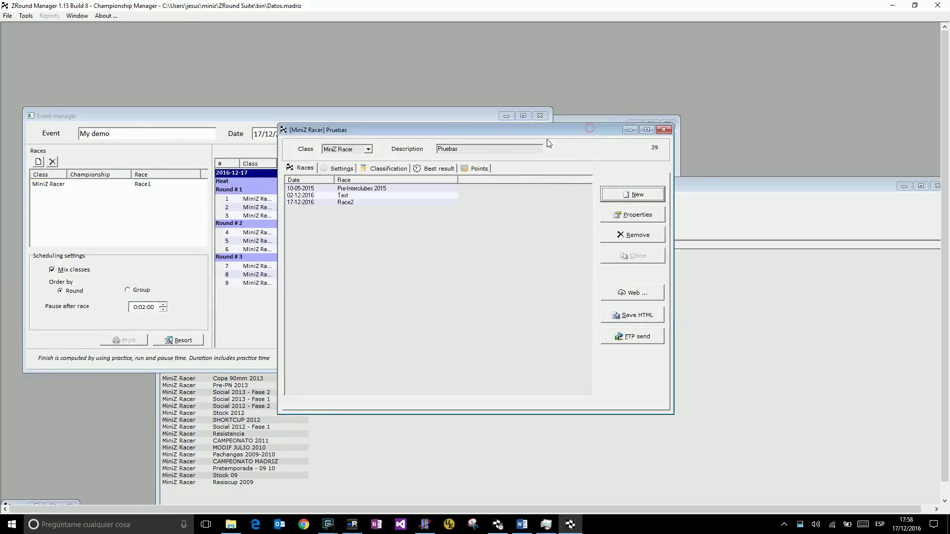
left_click(344, 203)
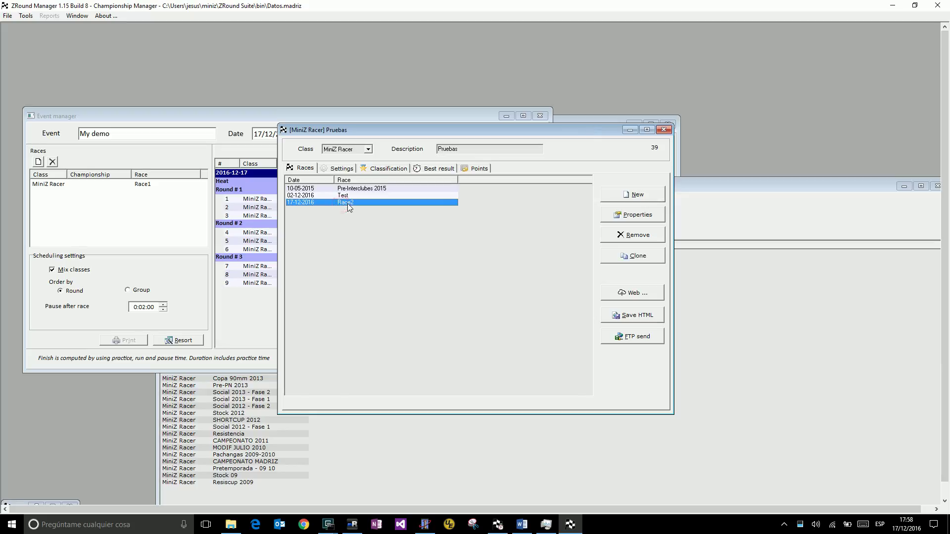
left_click_drag(347, 204, 175, 214)
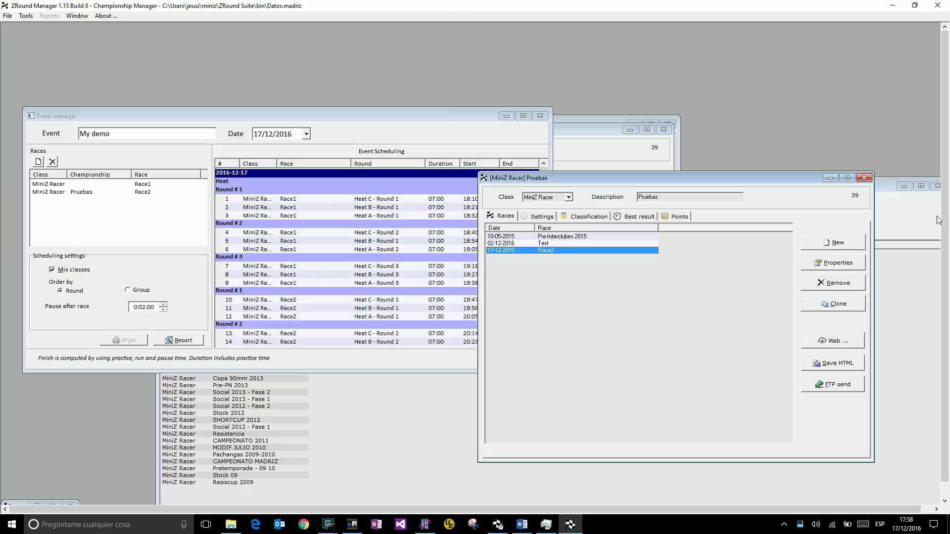
left_click(523, 116)
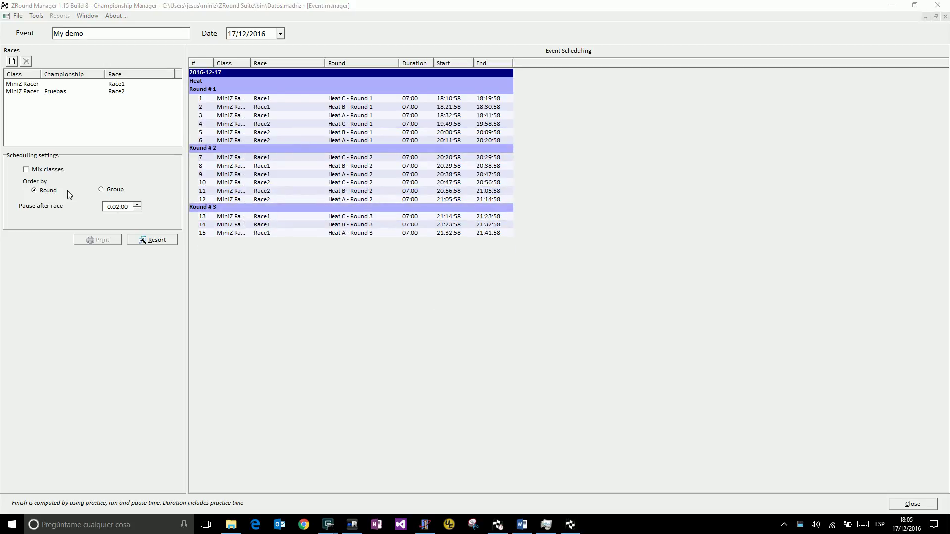
Re-sort the event schedule by round, first without mixing classes and again with Mix classes enabled
left_click(28, 170)
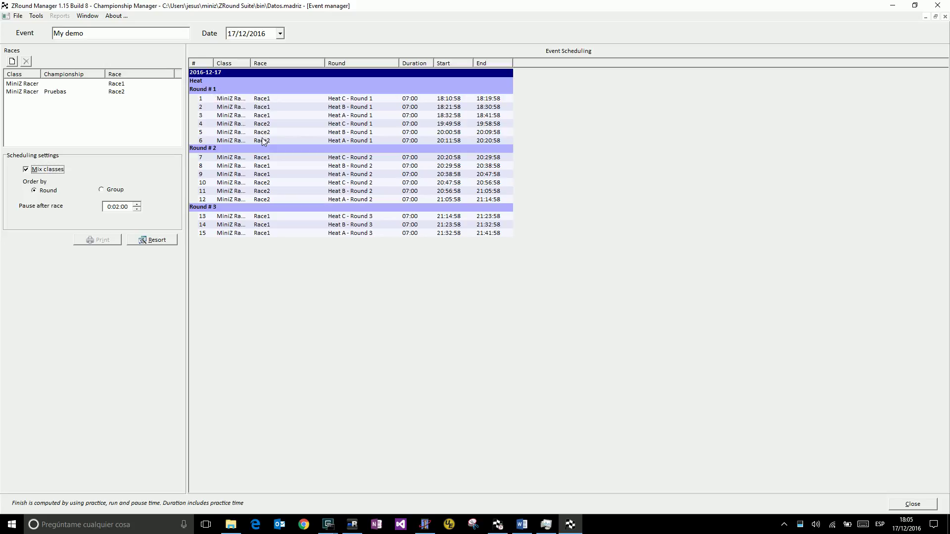
left_click(41, 173)
left_click(148, 240)
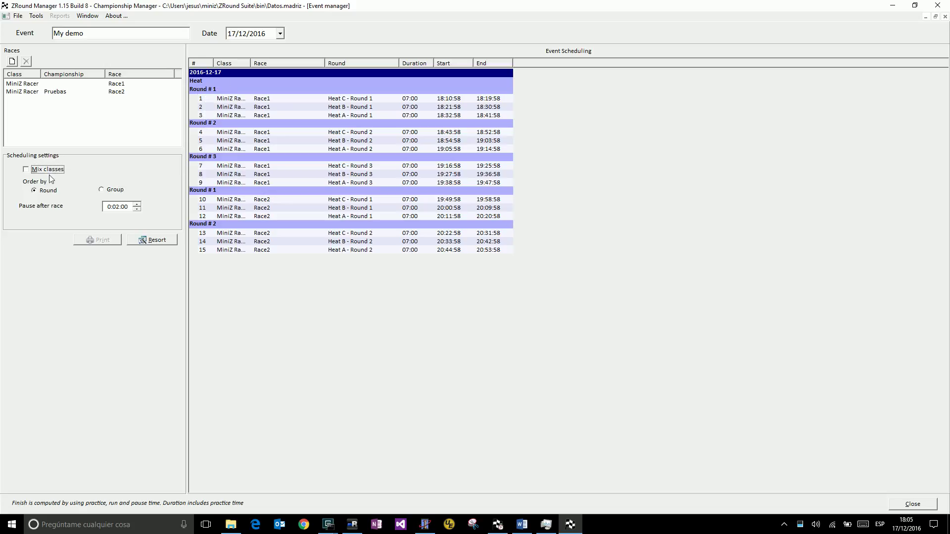
left_click(145, 239)
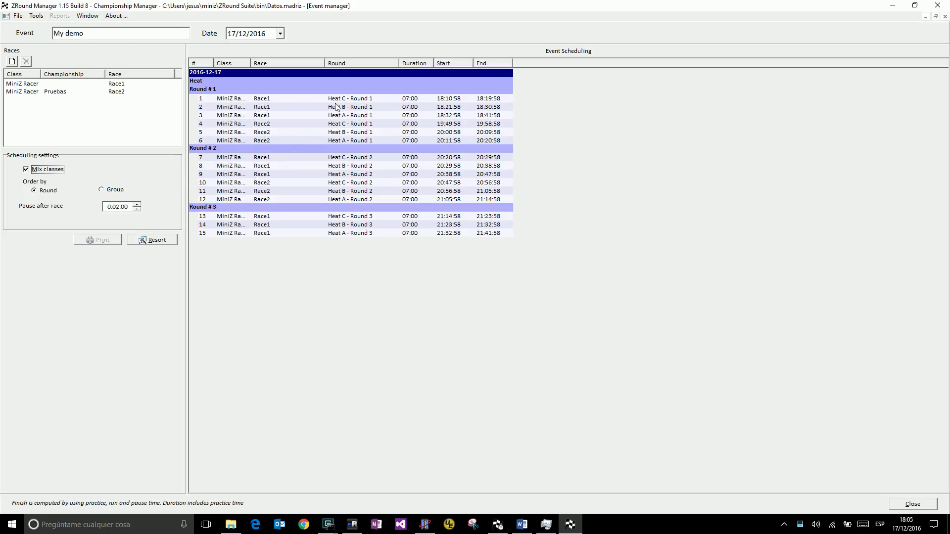
Re-sort the event schedule by group, first with mixed classes and again with Mix classes disabled
left_click(118, 190)
left_click(154, 241)
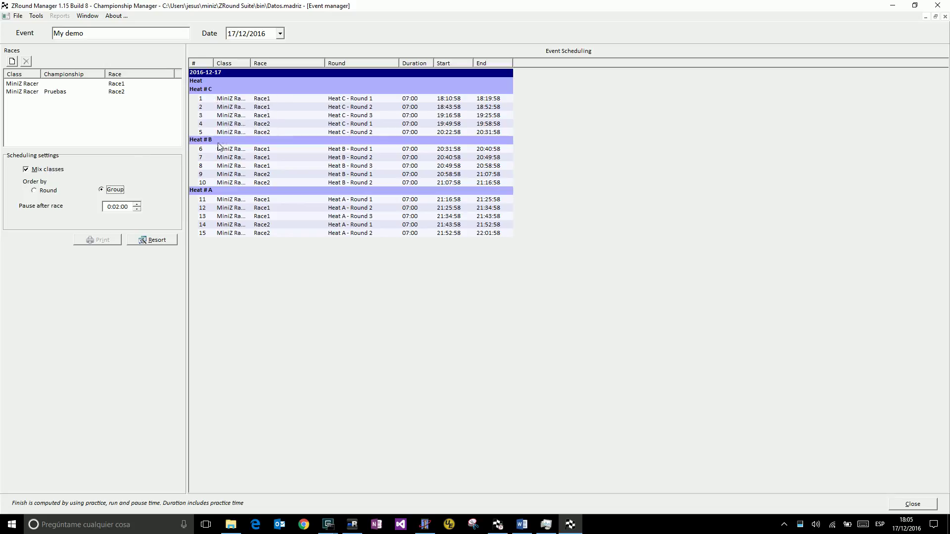
left_click(50, 171)
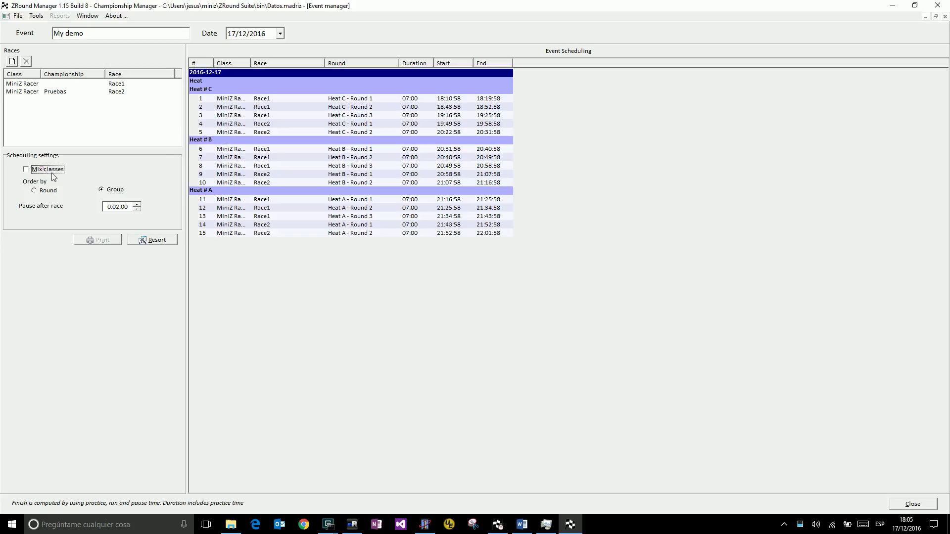
left_click(144, 240)
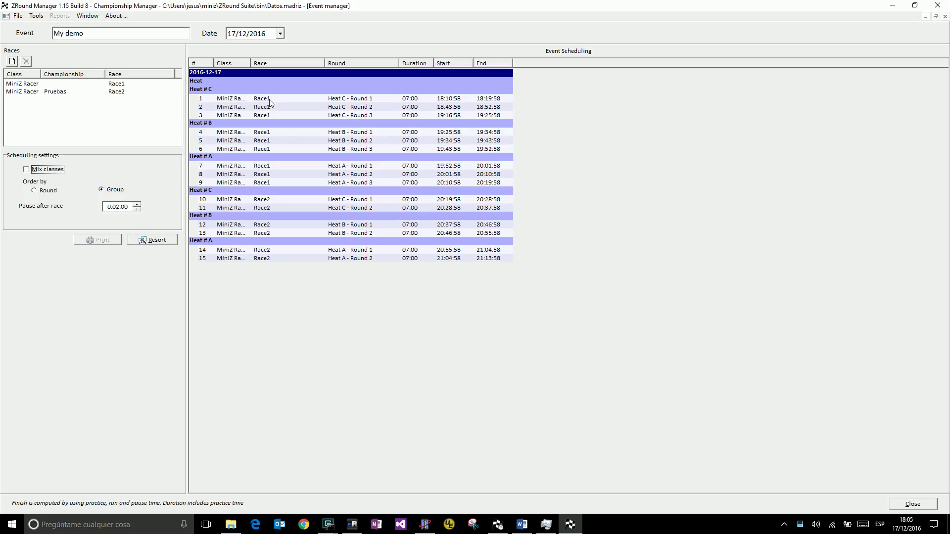
Enable Mix classes, order the event schedule by round, and re-sort it
left_click(48, 169)
left_click(44, 191)
left_click(162, 241)
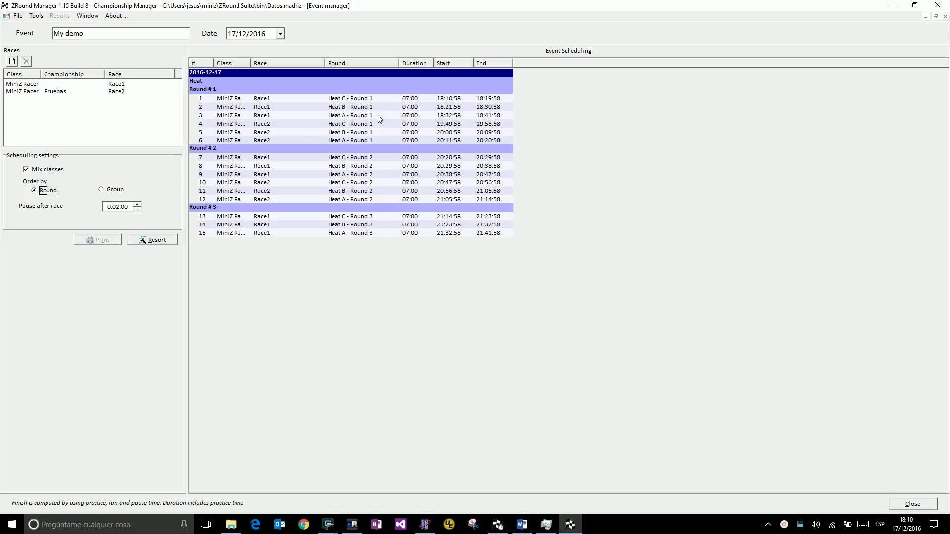
Schedule Race1's Heat C - Round 1 for 18/12/2016 with a start time of 9:00:00
double_click(394, 98)
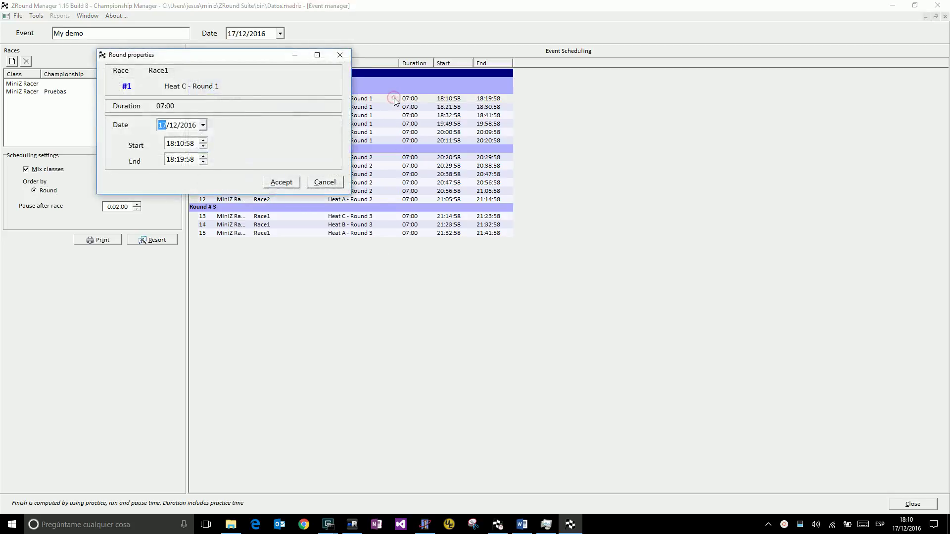
left_click(203, 126)
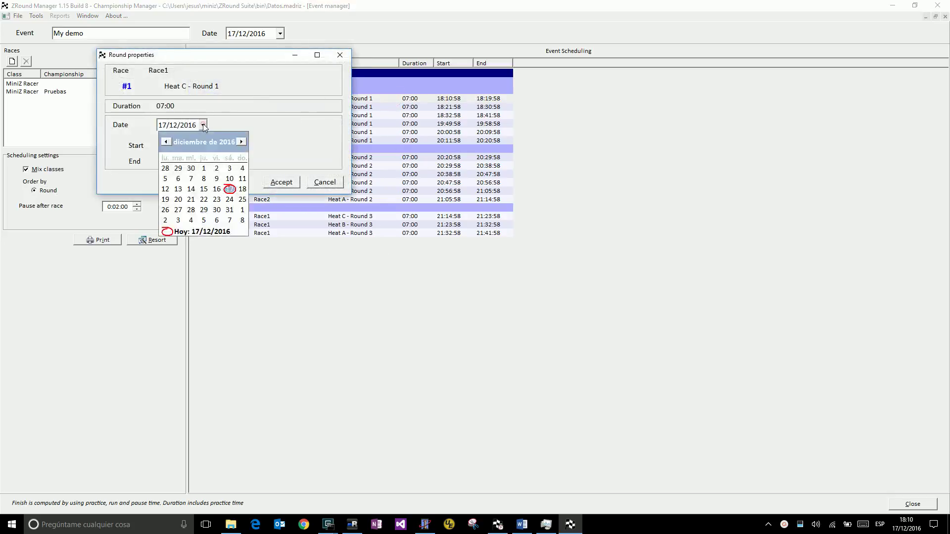
left_click(242, 189)
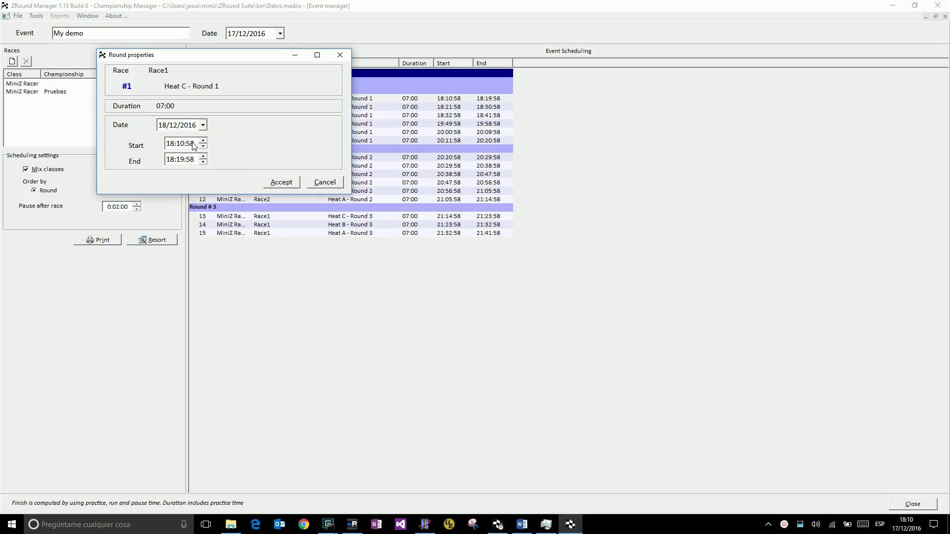
left_click(171, 144)
type("1")
type("9")
type("00:00")
left_click(282, 183)
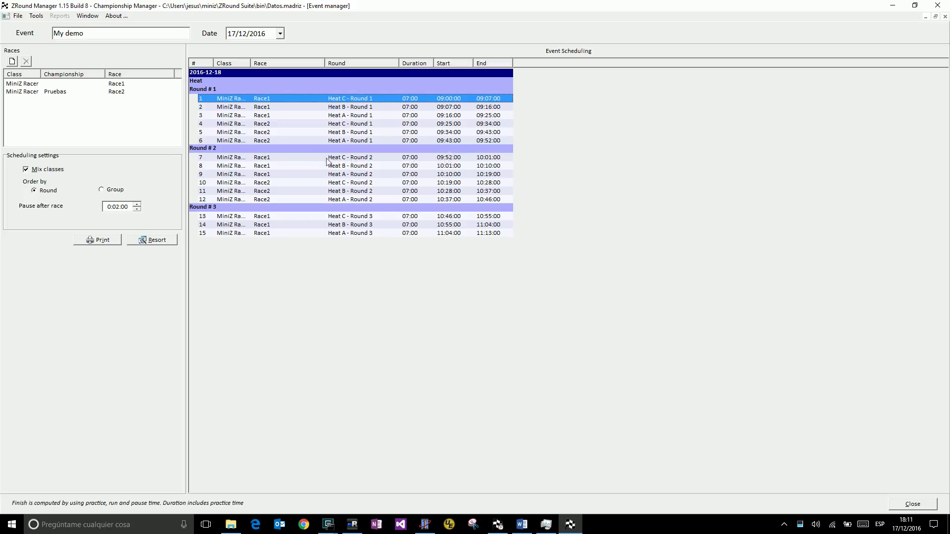
Set the start time of Race1's Heat C - Round 2 to 10:00:00
left_click(447, 158)
double_click(447, 159)
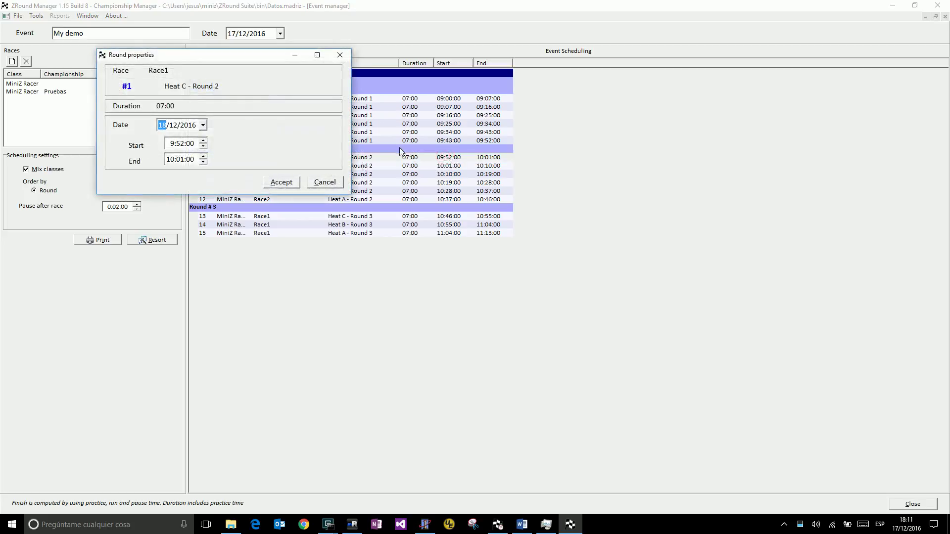
left_click(172, 144)
type("100")
left_click(281, 182)
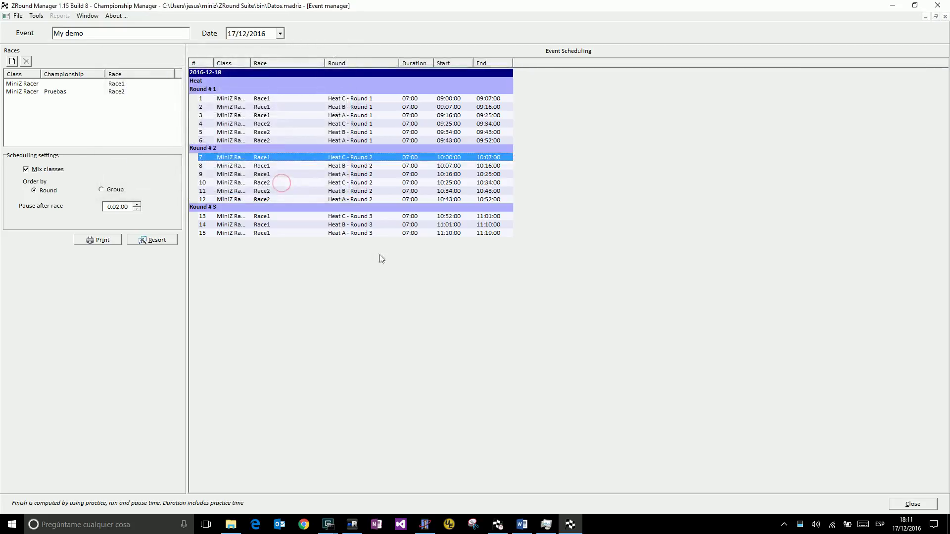
Schedule Race1's Heat C - Round 3 for 19/12/2016 with a start time of 8:00:00
double_click(446, 217)
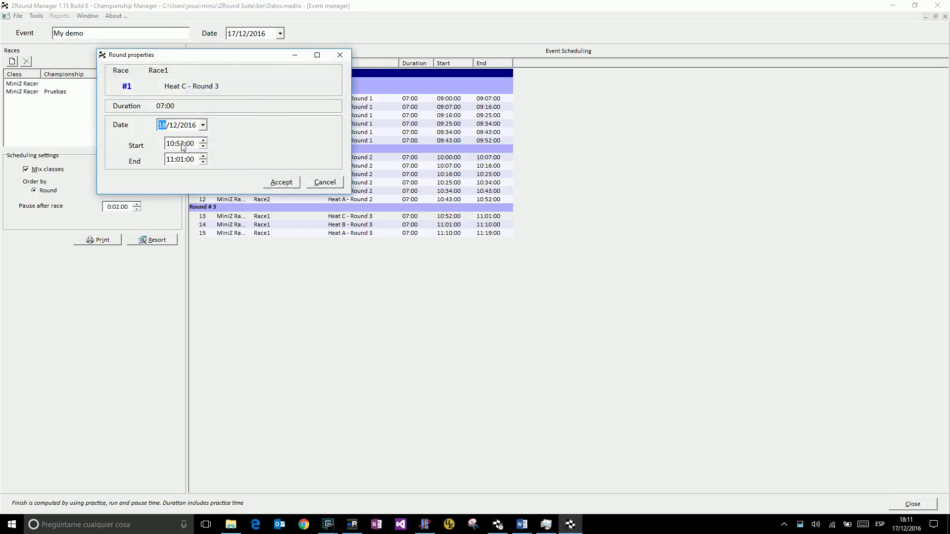
left_click(173, 145)
left_click(203, 125)
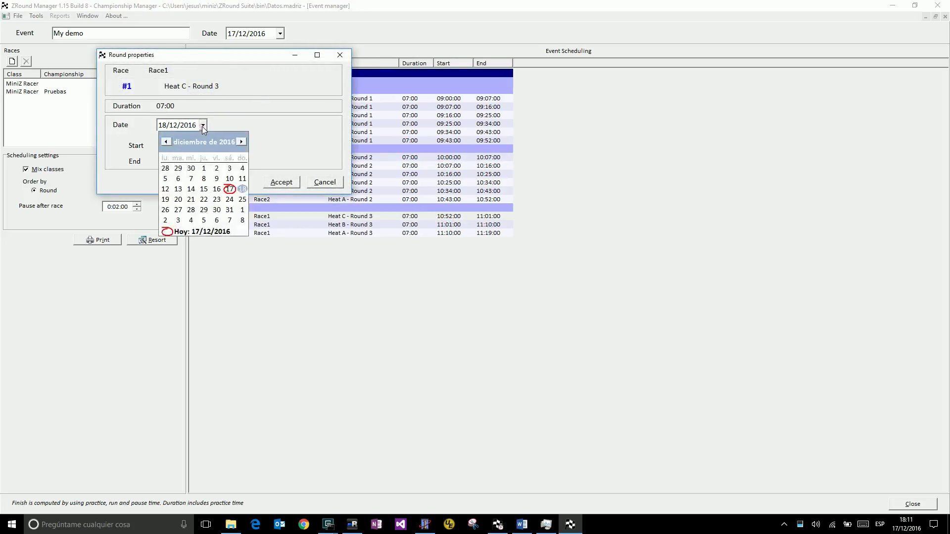
left_click(166, 200)
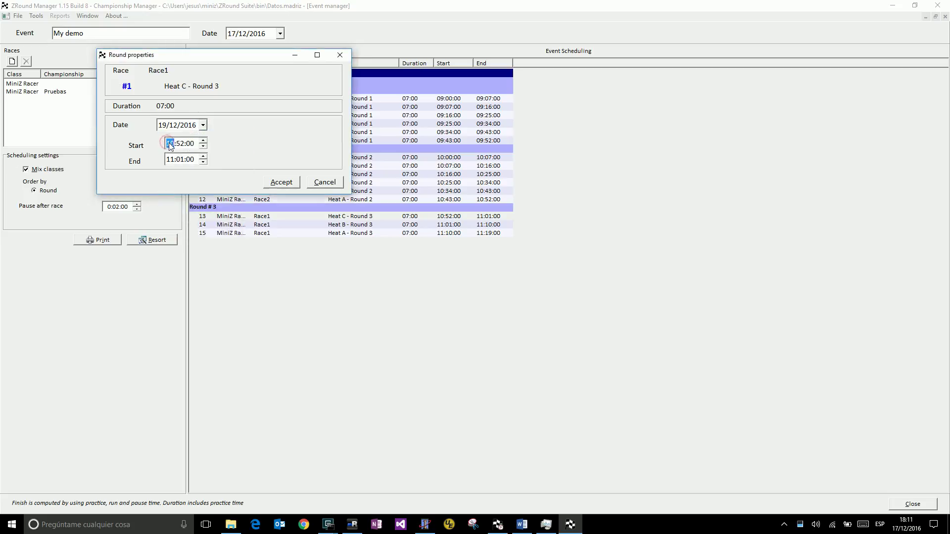
left_click(170, 144)
type("8:00: 0")
left_click(280, 184)
left_click(246, 264)
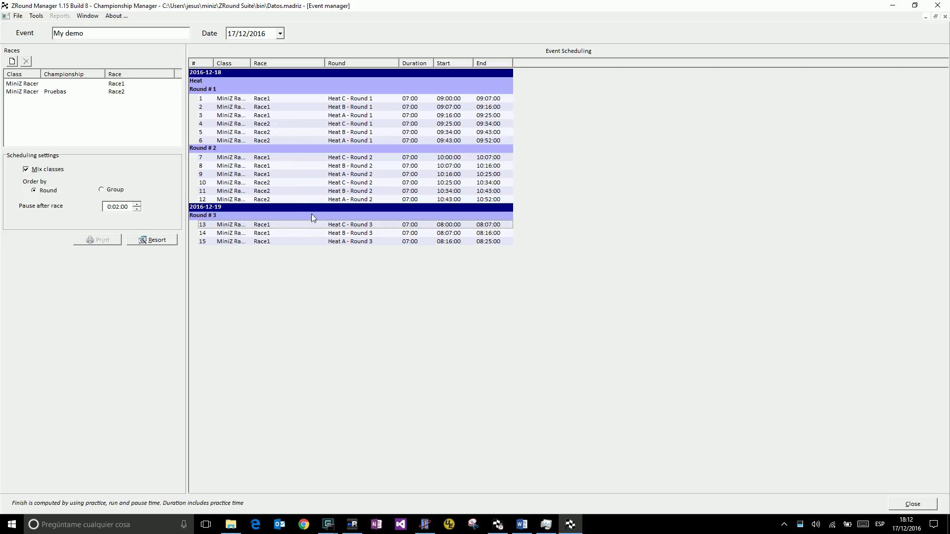
Copy the event timetable with Copiar horarios and paste it into a new blank Excel workbook
right_click(309, 192)
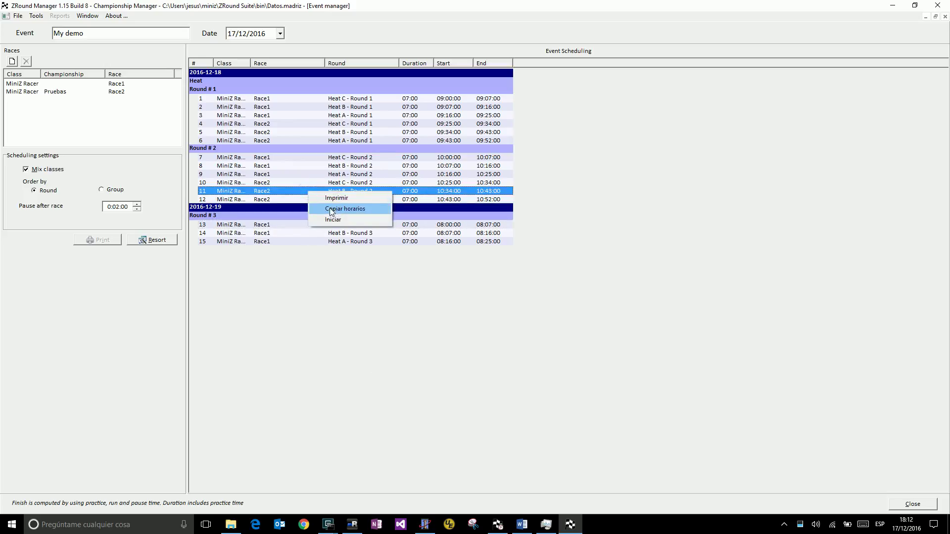
left_click(345, 209)
left_click(117, 526)
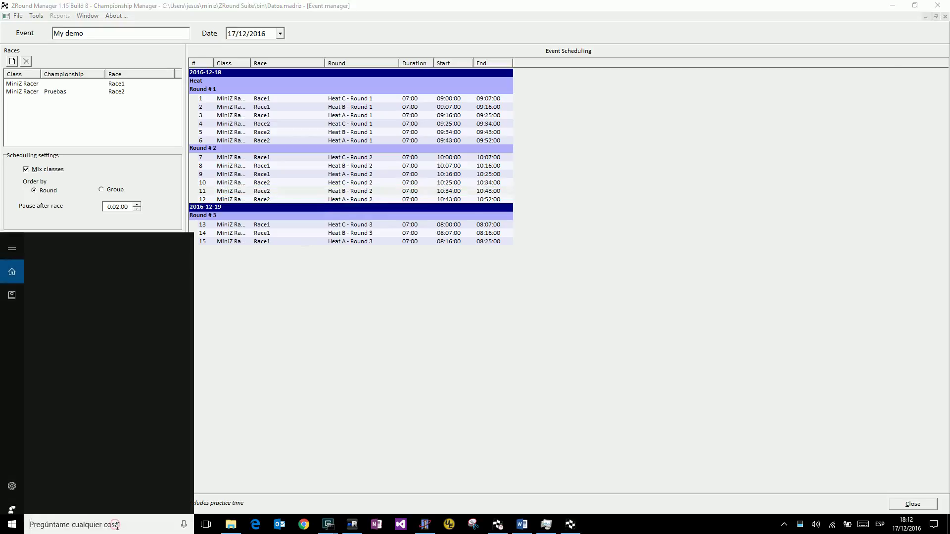
type("excel")
key("Return")
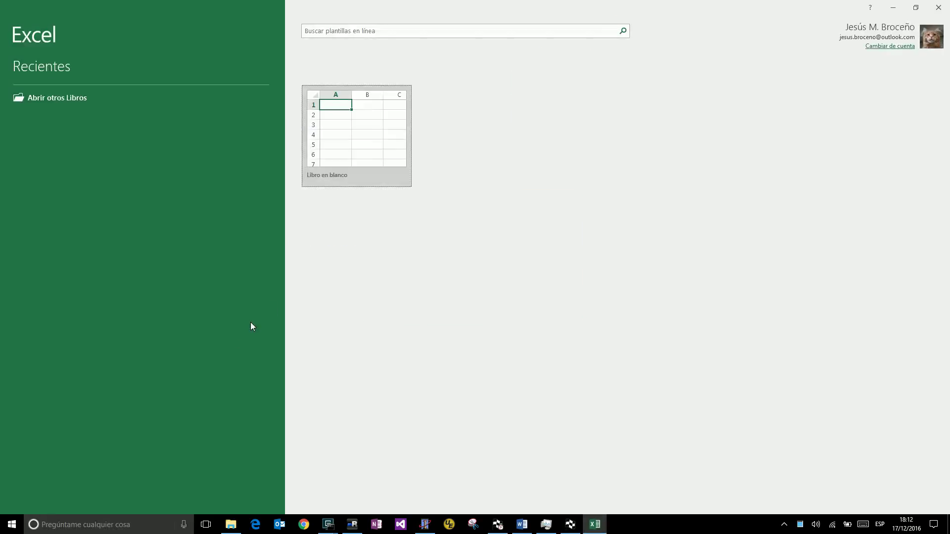
left_click(357, 149)
left_click(357, 149)
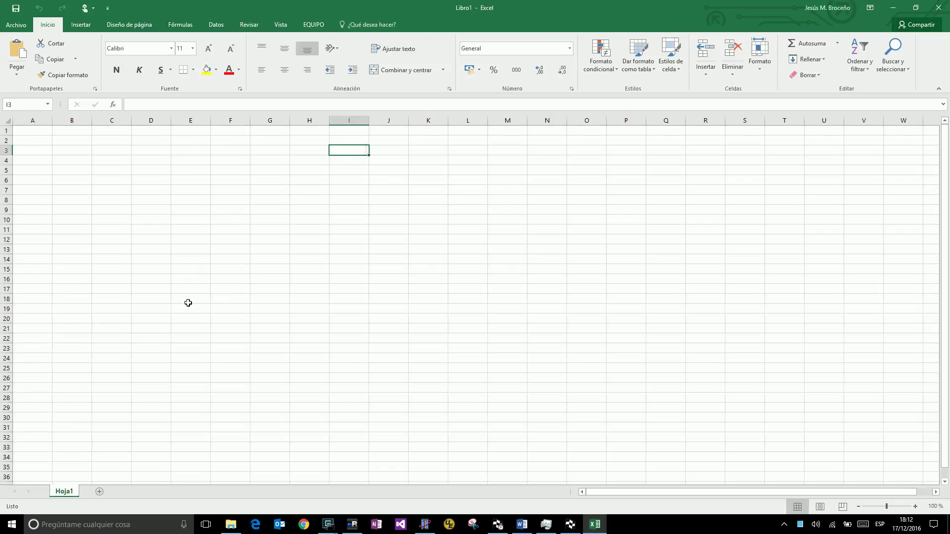
key("Home")
type("#\tClass\tRace\tRound\tDuration\tStart\tEnd 18/12/2016 Heat Round # 1 1\tMiniZ Racer\tRace1\tHeat C - Round 1\t7:00\t9:00:00\t9:07:00 2\tMiniZ Racer\tRace1\tHeat B - Round 1\t7:00\t9:07:00\t9:16:00 3\tMiniZ Racer\tRace1\tHeat A - Round 1\t7:00\t9:16:00\t9:25:00 4\tMiniZ Racer\tRace2\tHeat C - Round 1\t7:00\t9:25:00\t9:34:00 5\tMiniZ Racer\tRace2\tHeat B - Round 1\t7:00\t9:34:00\t9:43:00 6\tMiniZ Racer\tRace2\tHeat A - Round 1\t7:00\t9:43:00\t9:52:00 Round # 2 7\tMiniZ Racer\tRace1\tHeat C - Round 2\t7:00\t10:00:00\t10:07:00 8\tMiniZ Racer\tRace1\tHeat B - Round 2\t7:00\t10:07:00\t10:16:00 9\tMiniZ Racer\tRace1\tHeat A - Round 2\t7:00\t10:16:00\t10:25:00 10\tMiniZ Racer\tRace2\tHeat C - Round 2\t7:00\t10:25:00\t10:34:00 11\tMiniZ Racer\tRace2\tHeat B - Round 2\t7:00\t10:34:00\t10:43:00 12\tMiniZ Racer\tRace2\tHeat A - Round 2\t7:00\t10:43:00\t10:52:00 19/12/2016 Round # 3 13\tMiniZ Racer\tRace1\tHeat C - Round 3\t7:00\t8:00:00\t8:07:00 14\tMiniZ Racer\tRace1\tHeat B - Round 3\t7:00\t8:07:00\t8:16:00 15\tMiniZ Racer\tRace1\tHeat A - Round 3\t7:00\t8:16:00\t8:25:00")
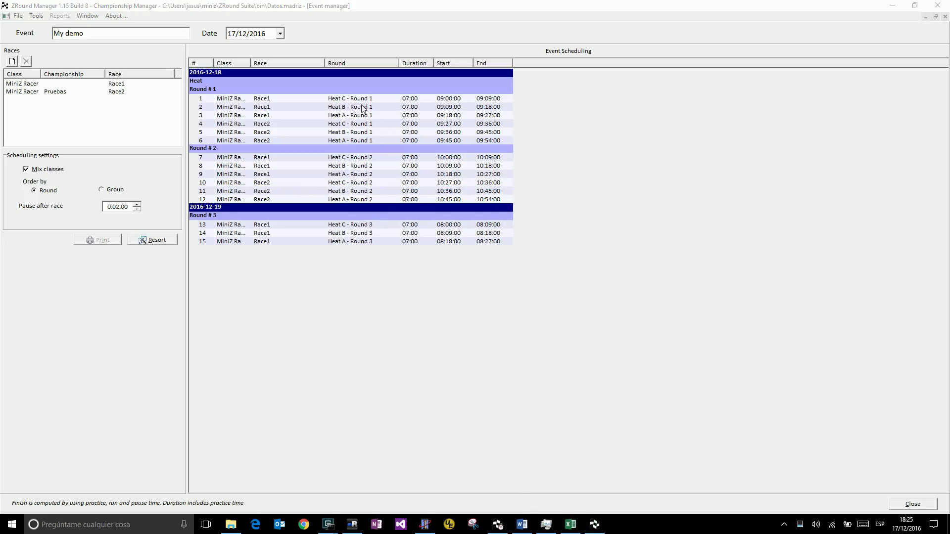
Preview the printout of all six Round 1 heats from both races and go to its second page
left_click(345, 99)
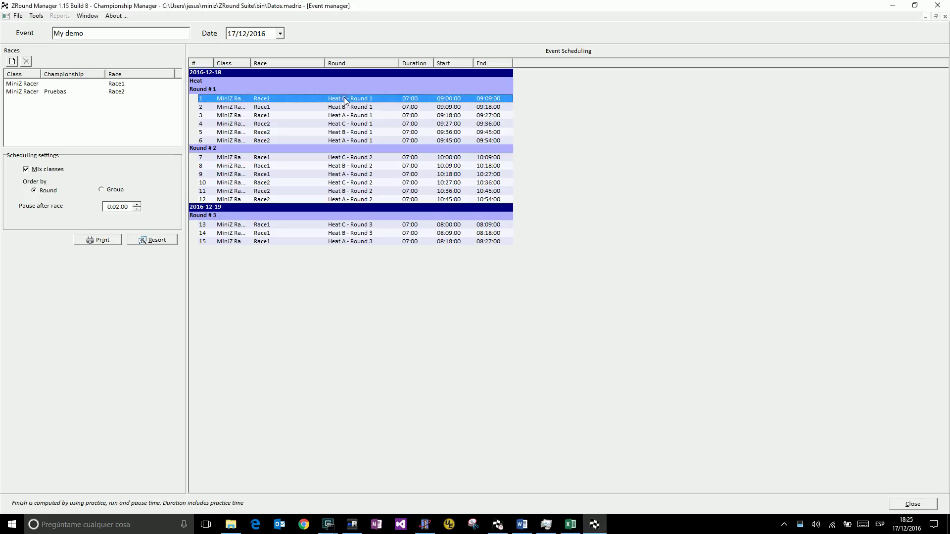
left_click(356, 140, "shift")
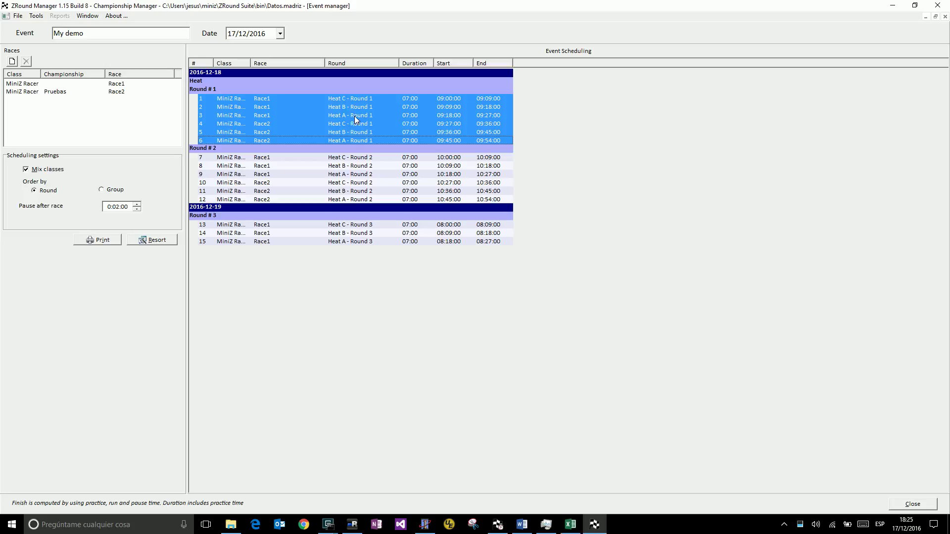
right_click(354, 116)
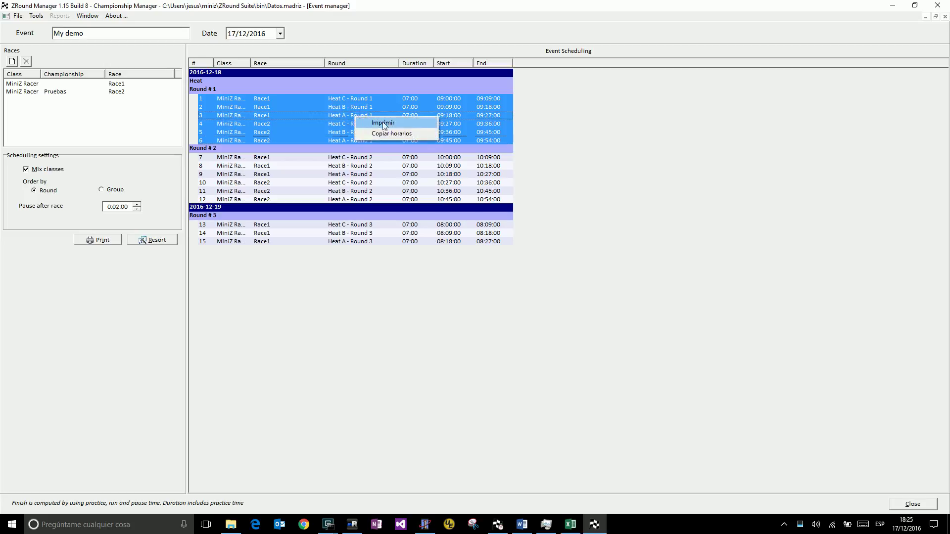
left_click(375, 123)
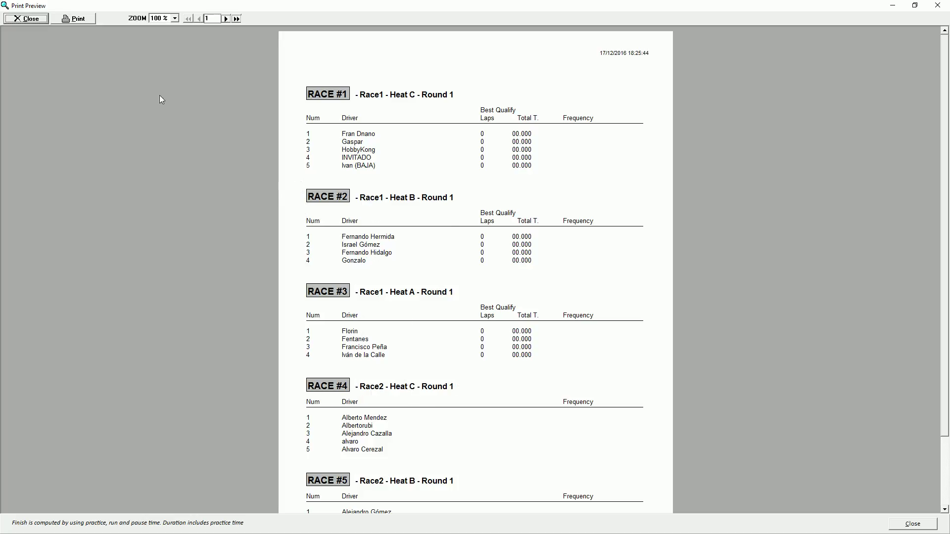
left_click(226, 19)
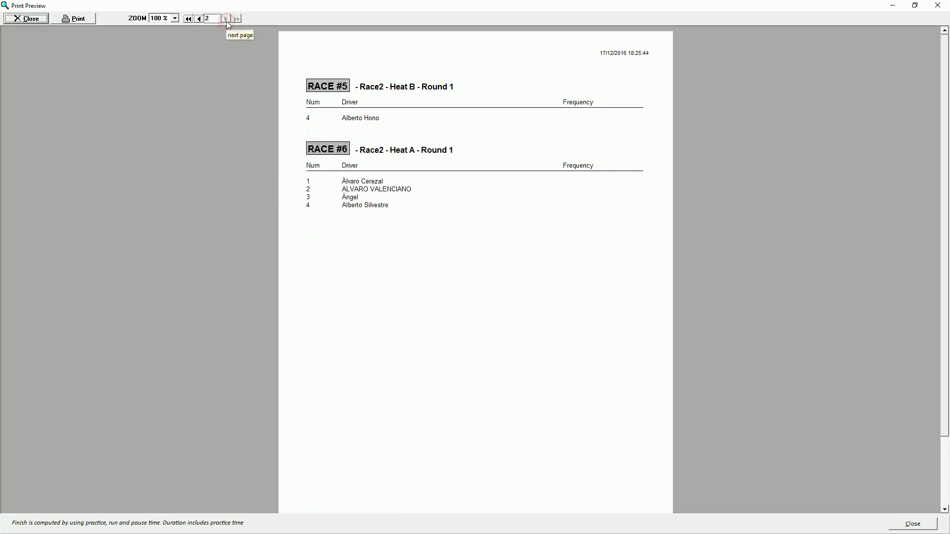
Go back to the preview's first page, close it, and launch Race1's Heat C - Round 1 from the event schedule with Iniciar
left_click(200, 19)
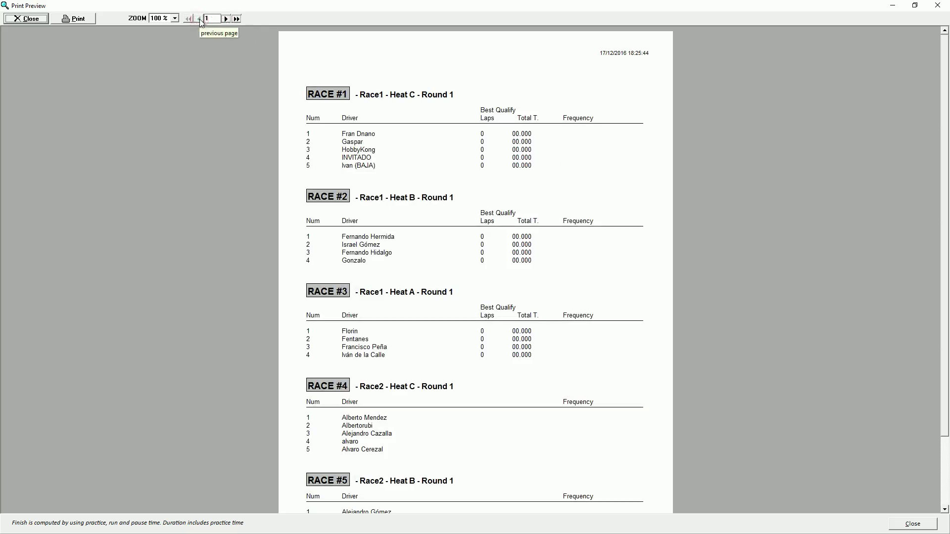
left_click(26, 18)
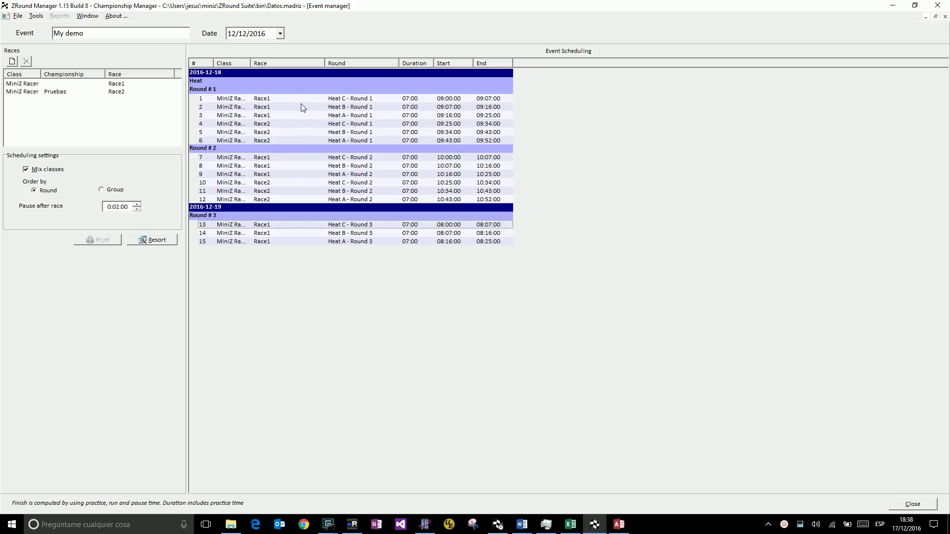
left_click(340, 100)
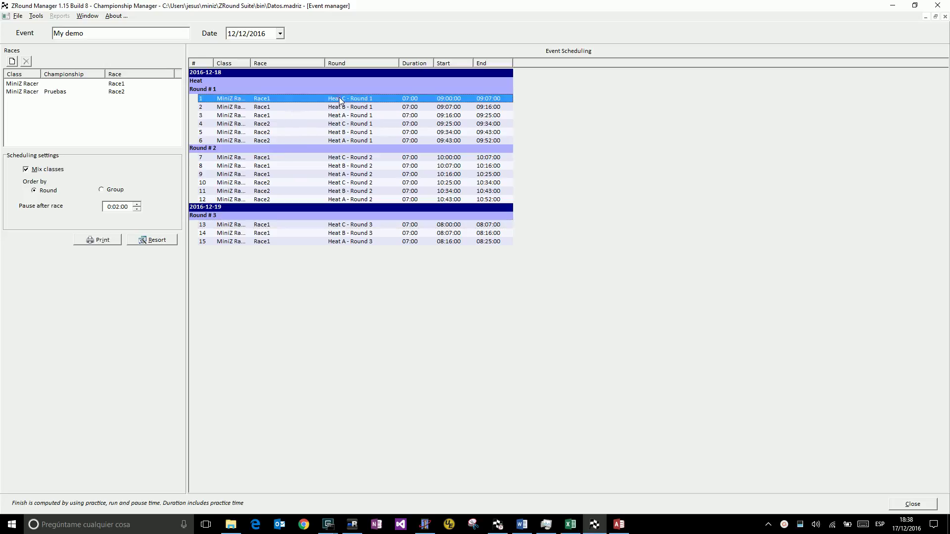
right_click(302, 97)
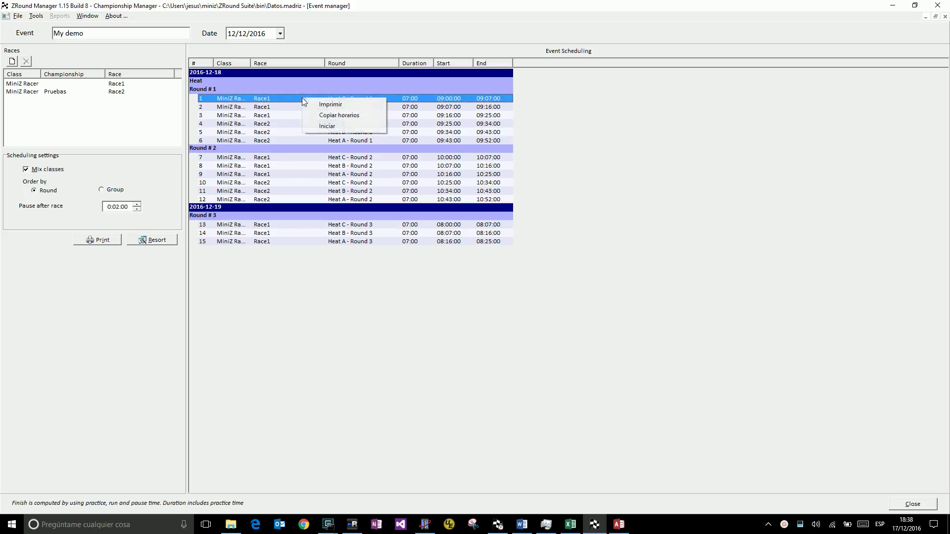
left_click(314, 128)
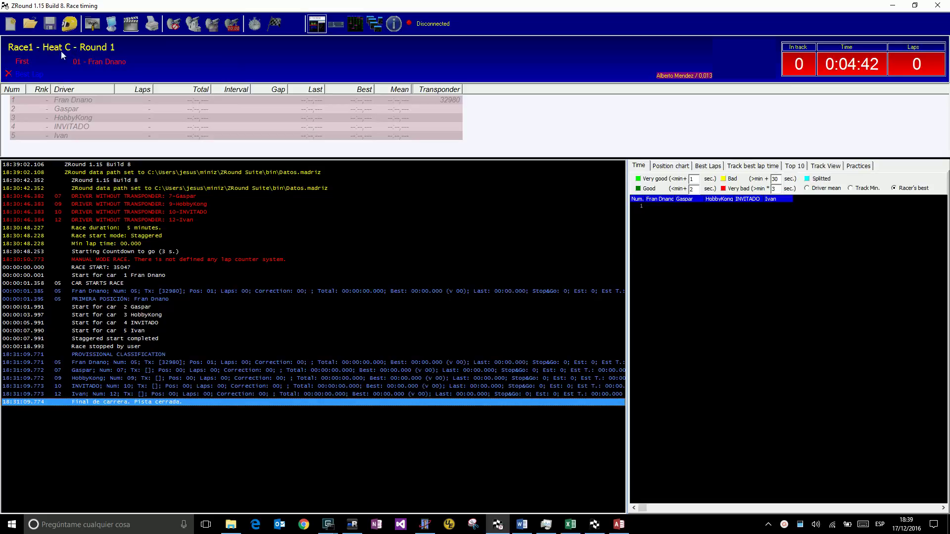
Start the race for Race1's Heat C - Round 1, choosing to continue without the missing transponders
left_click(272, 31)
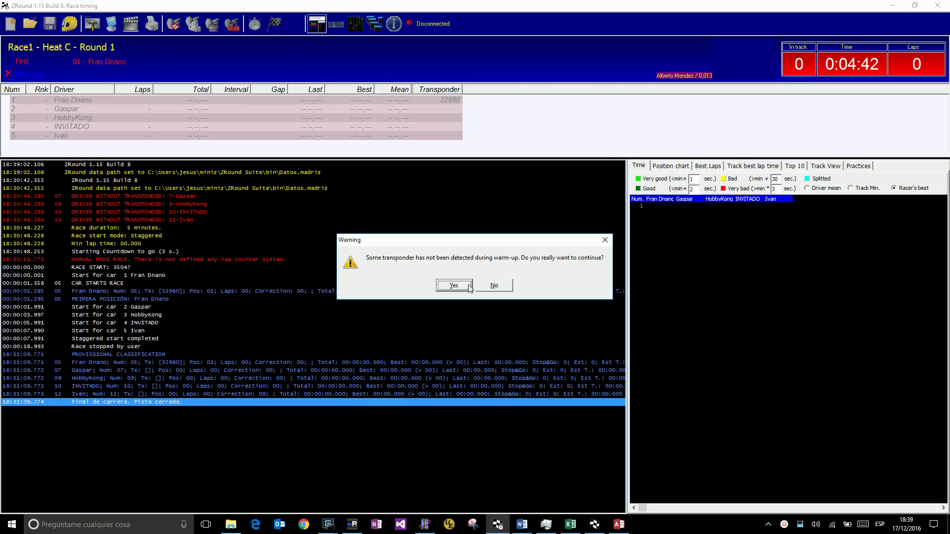
left_click(449, 286)
left_click(448, 286)
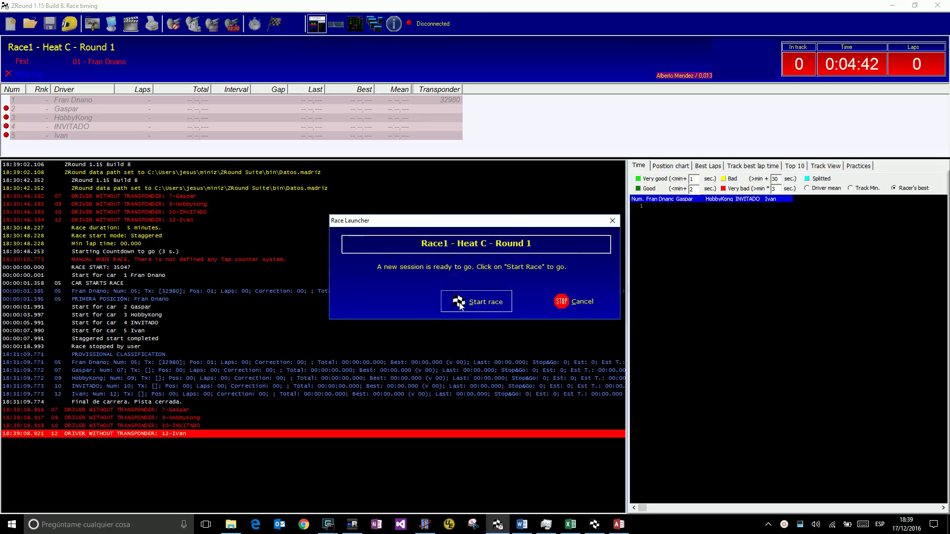
left_click(459, 303)
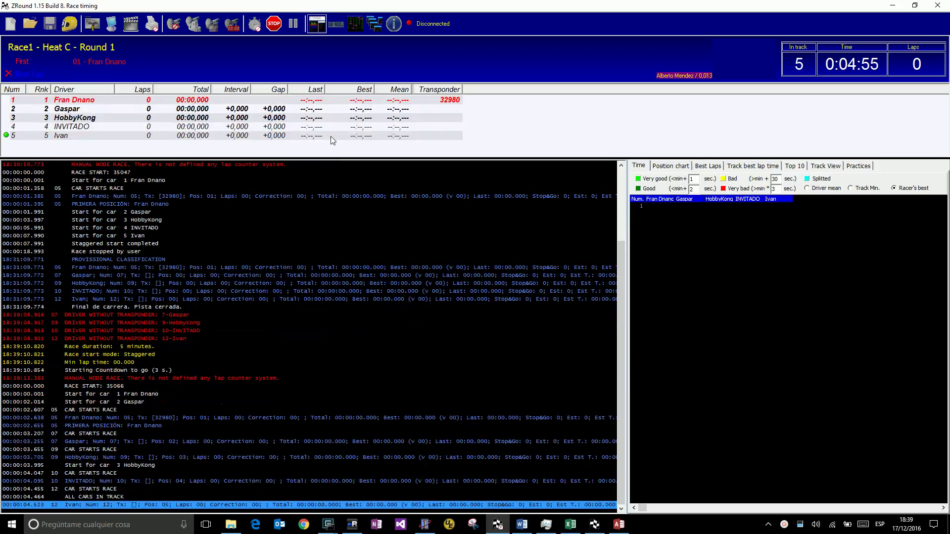
Manually record one lap for each of cars 1 to 5, and stop the race
key("1")
key("2")
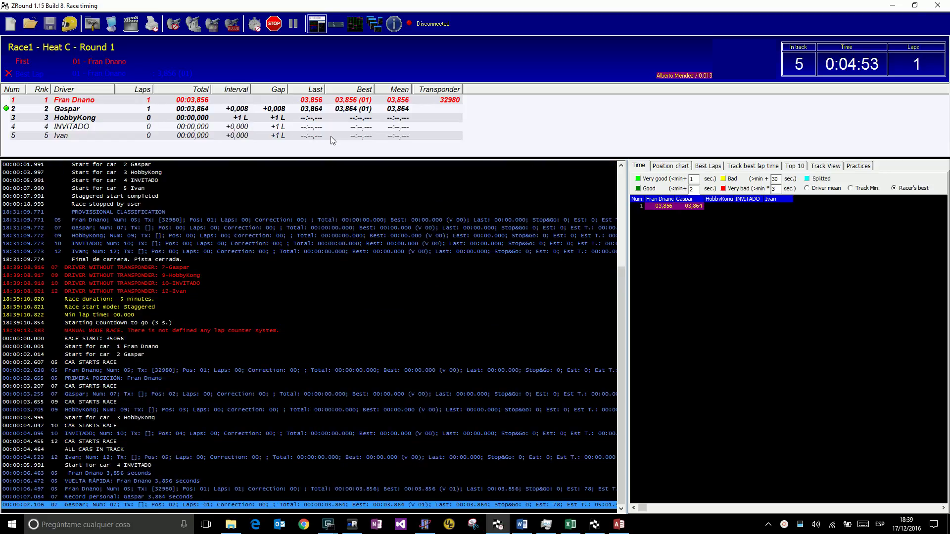
key("3")
key("4")
key("5")
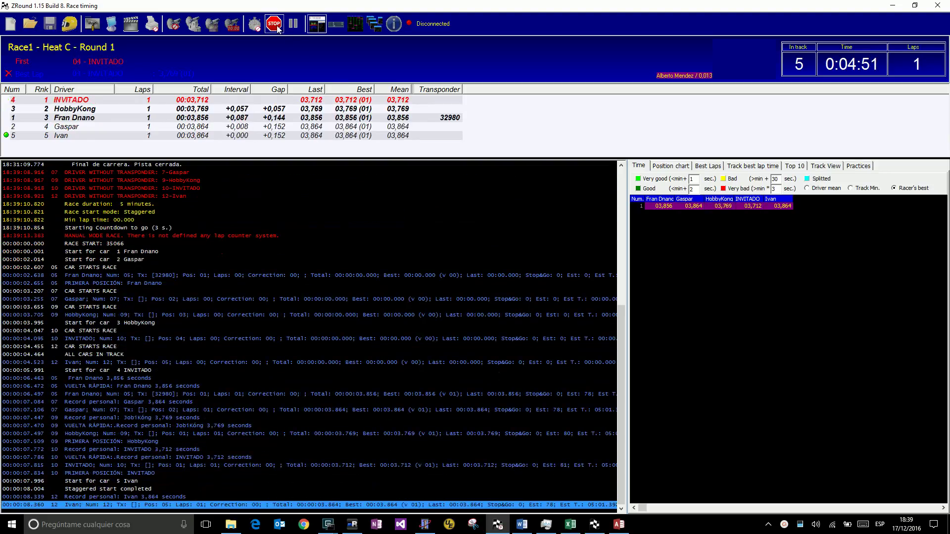
left_click(274, 25)
left_click(450, 285)
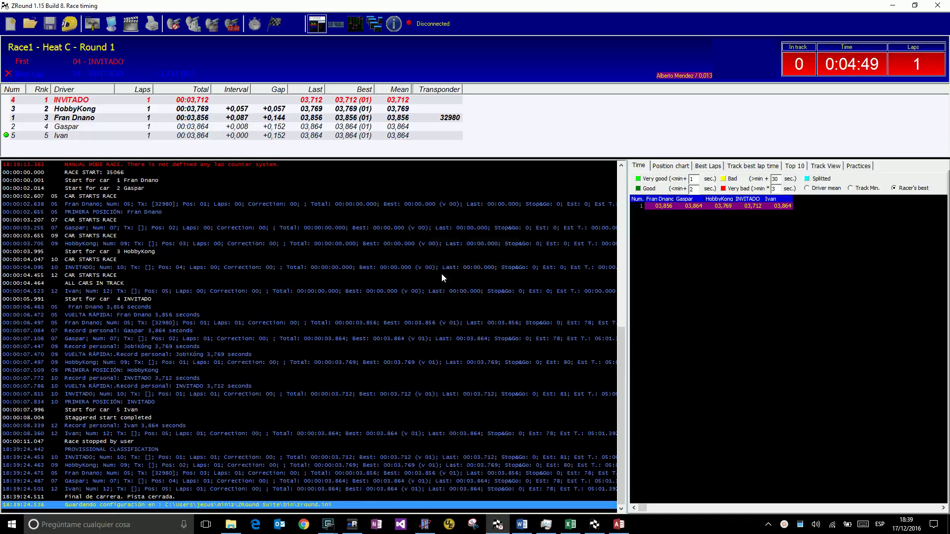
Switch to Championship Manager, check Race1's Heat C - Round 1 results, and return to the event schedule to check the heat's entry
key("alt+Tab")
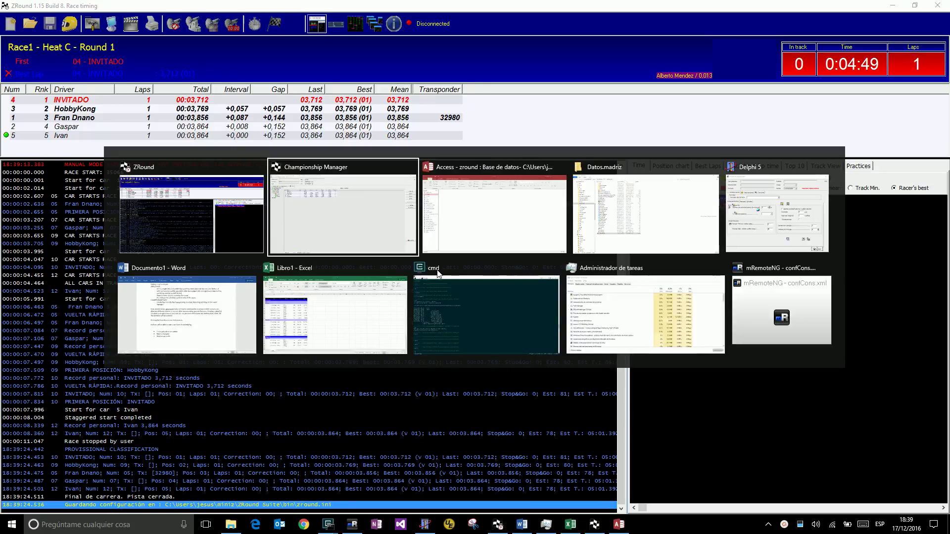
key("ctrl+Tab")
key("ctrl+Tab")
key("ctrl+Tab")
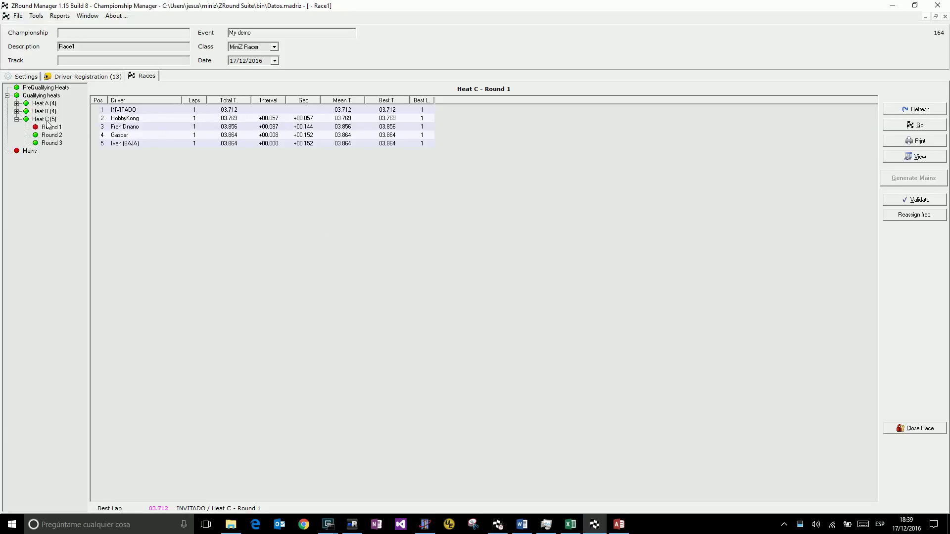
key("ctrl+Tab")
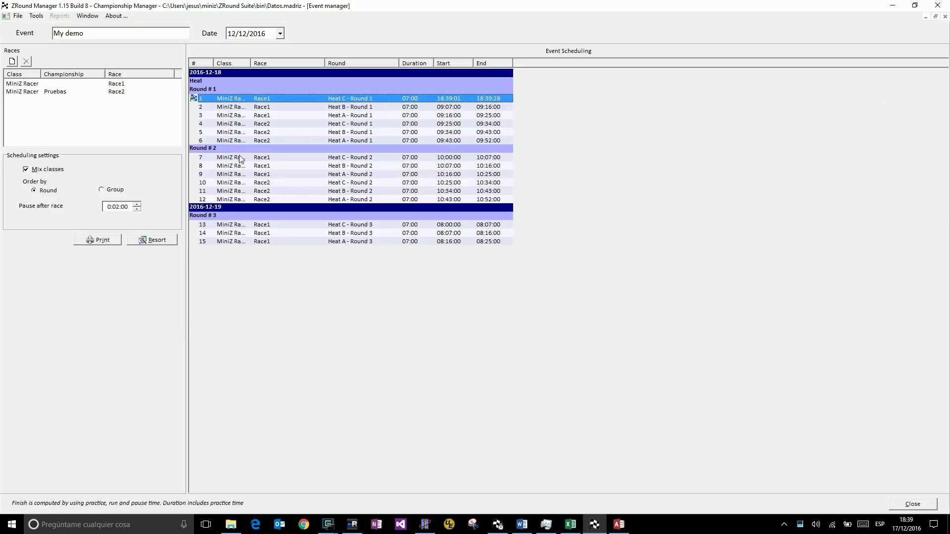
left_click(285, 133)
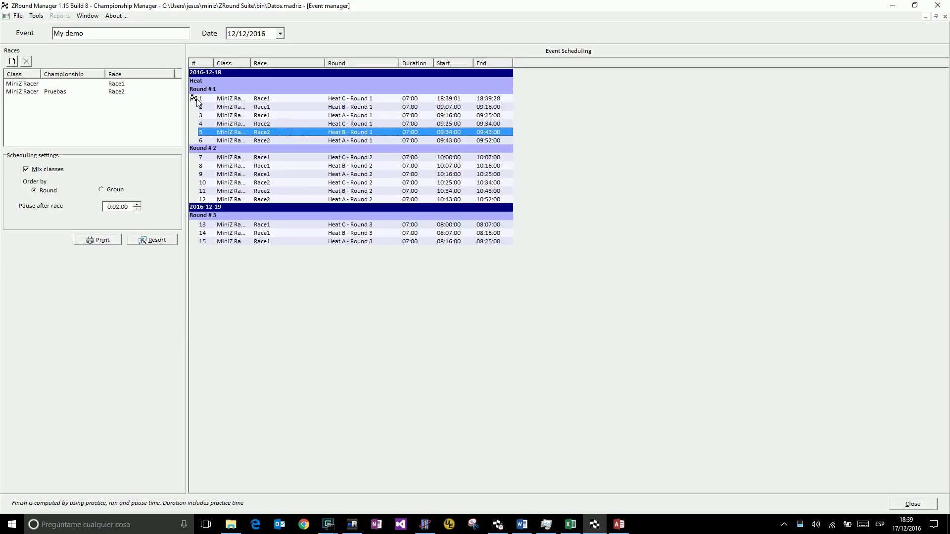